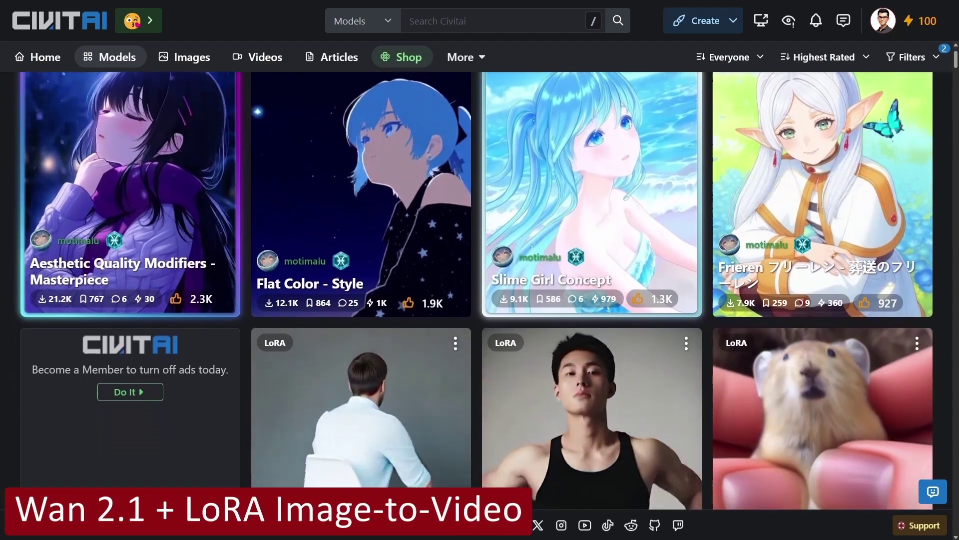
Scroll through the native Wan workflow to survey its nodes.
scroll(480, 290, "down", 2)
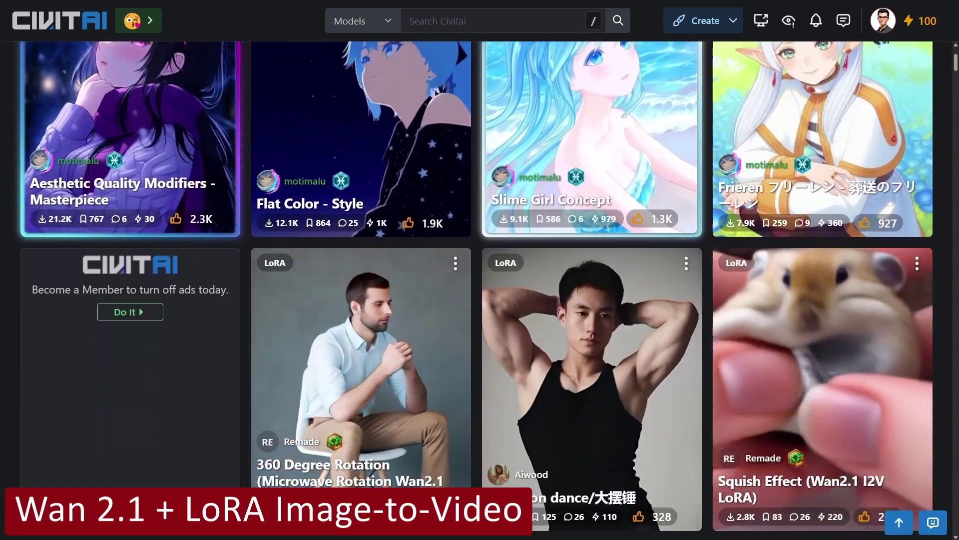
scroll(480, 290, "down", 2)
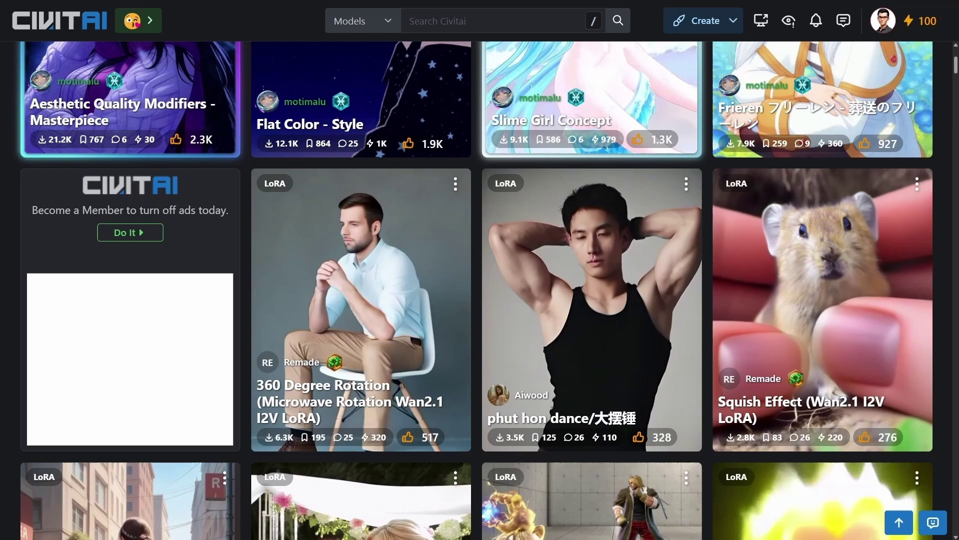
scroll(479, 290, "down", 2)
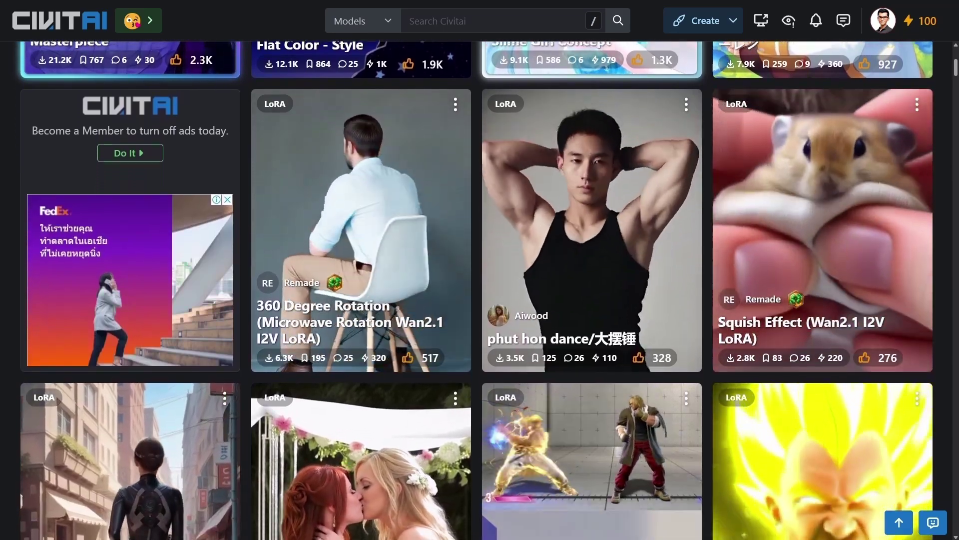
scroll(479, 290, "down", 2)
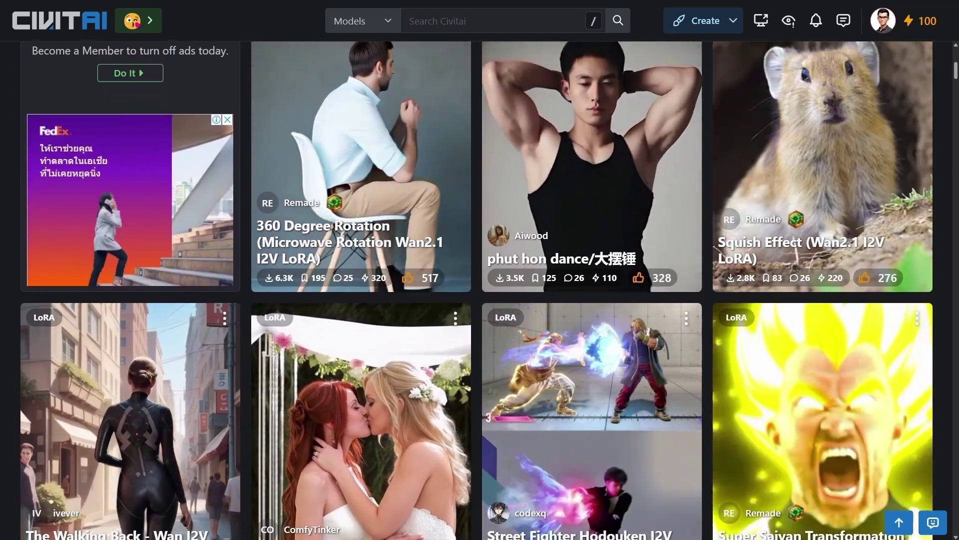
scroll(479, 290, "down", 2)
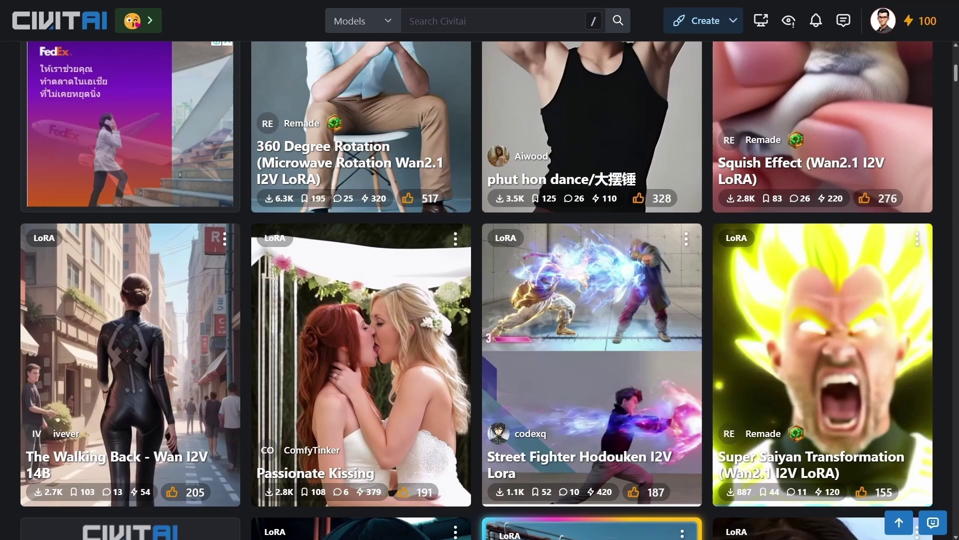
scroll(480, 290, "down", 2)
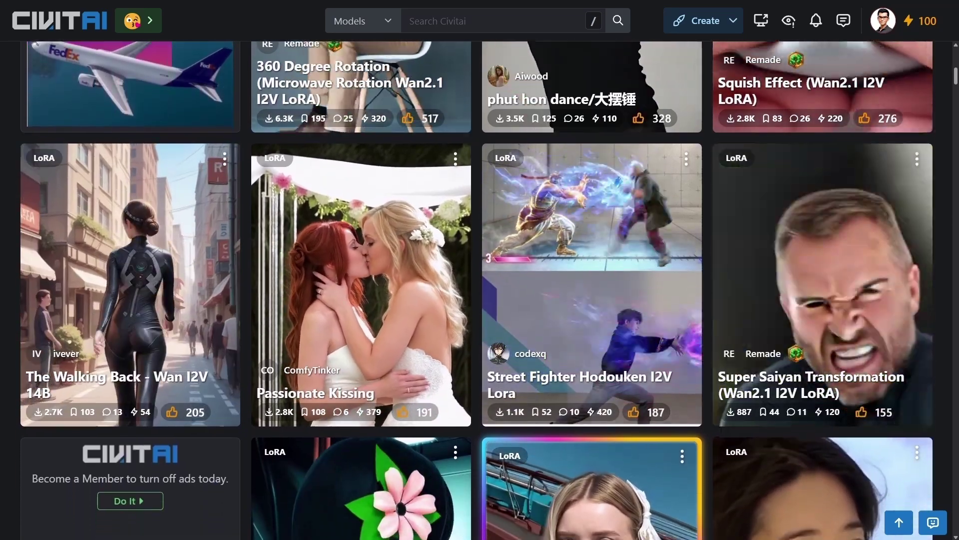
scroll(480, 290, "down", 2)
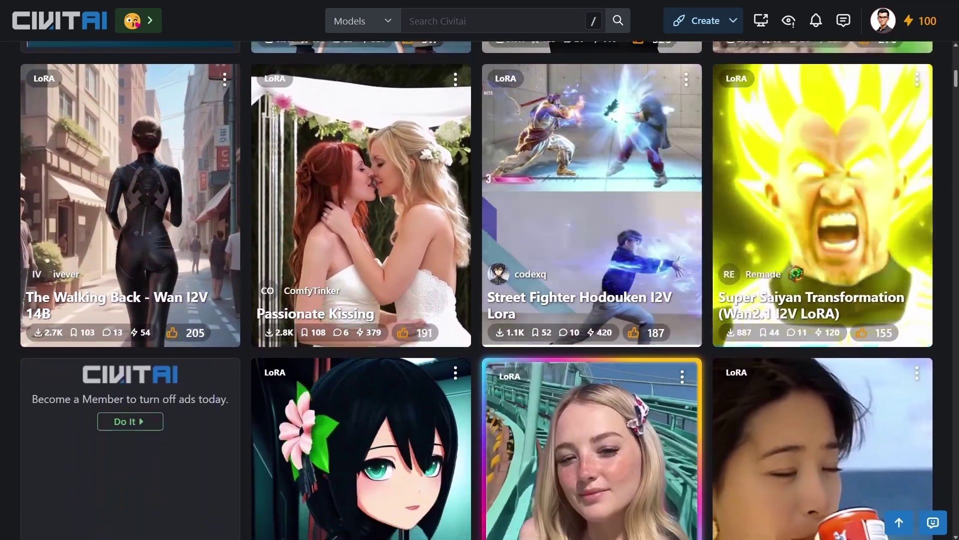
scroll(479, 290, "down", 2)
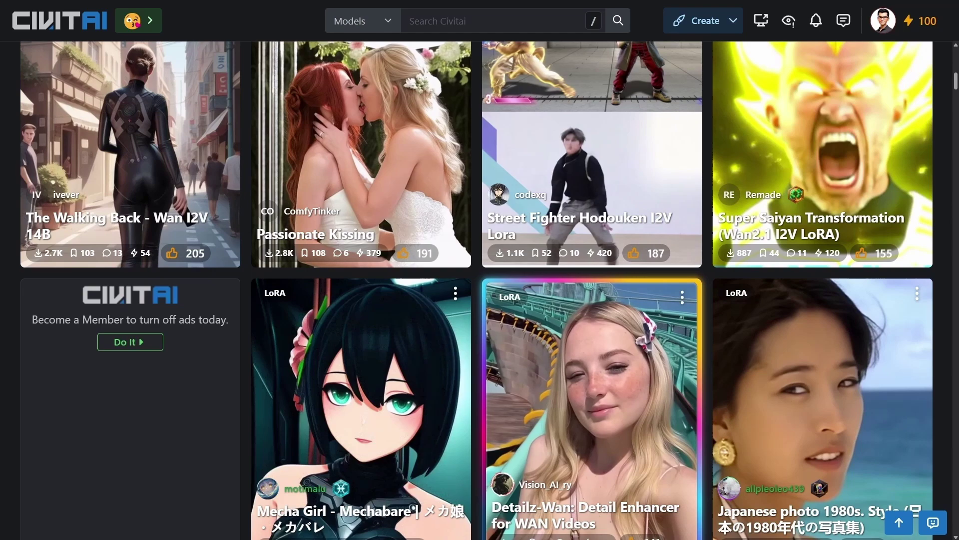
scroll(479, 290, "down", 2)
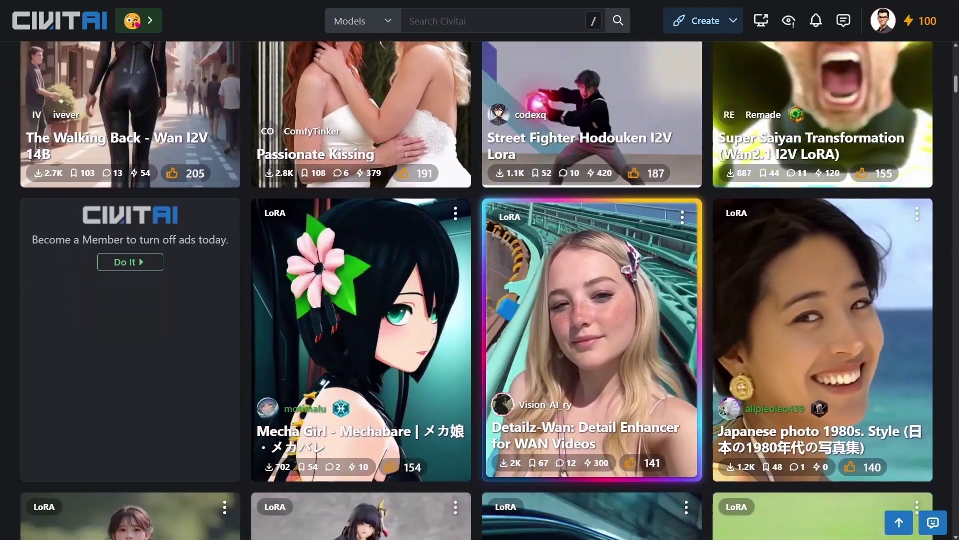
scroll(480, 290, "down", 2)
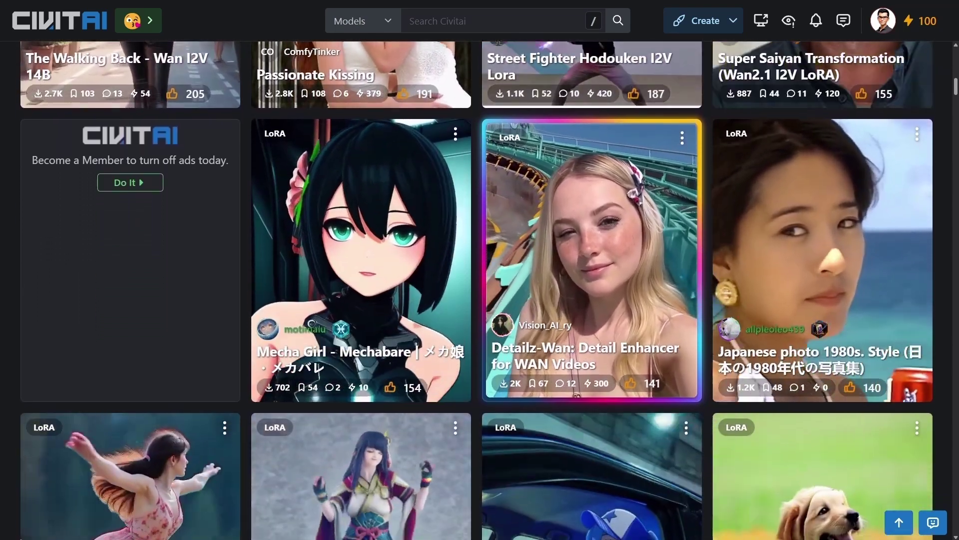
scroll(480, 289, "down", 2)
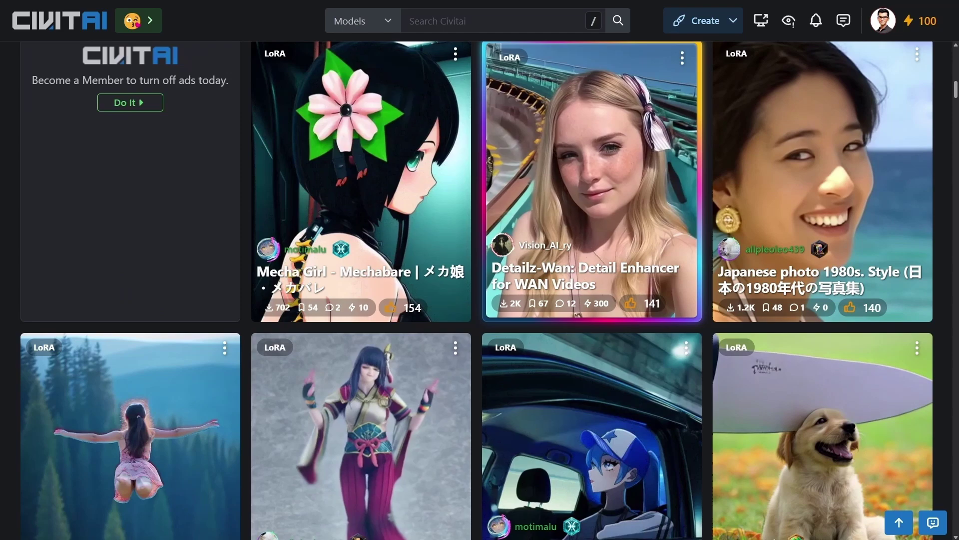
scroll(480, 290, "down", 2)
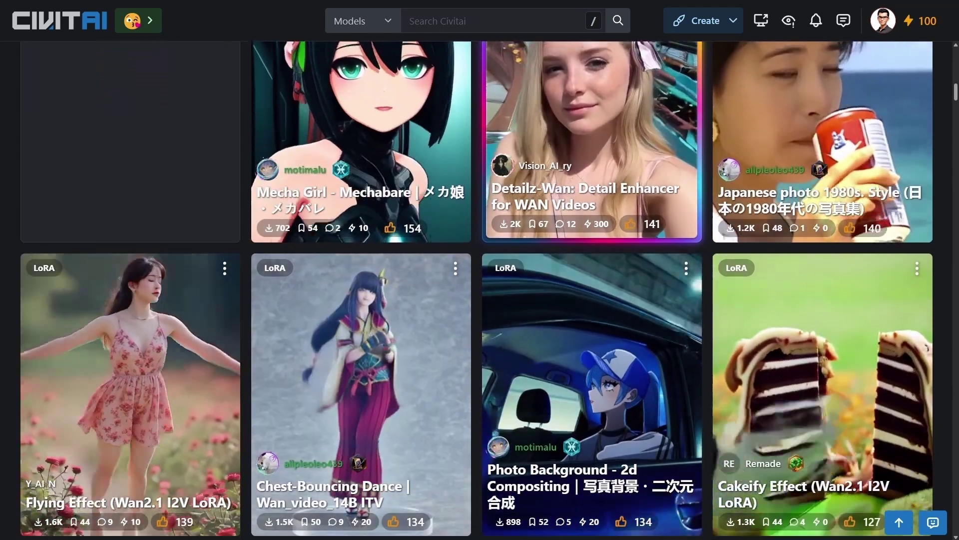
scroll(480, 290, "down", 2)
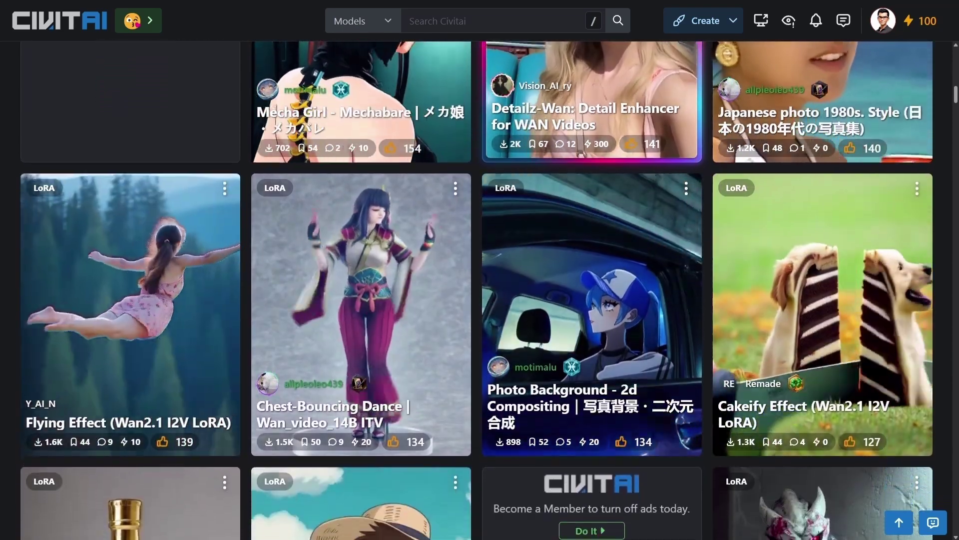
scroll(480, 290, "down", 2)
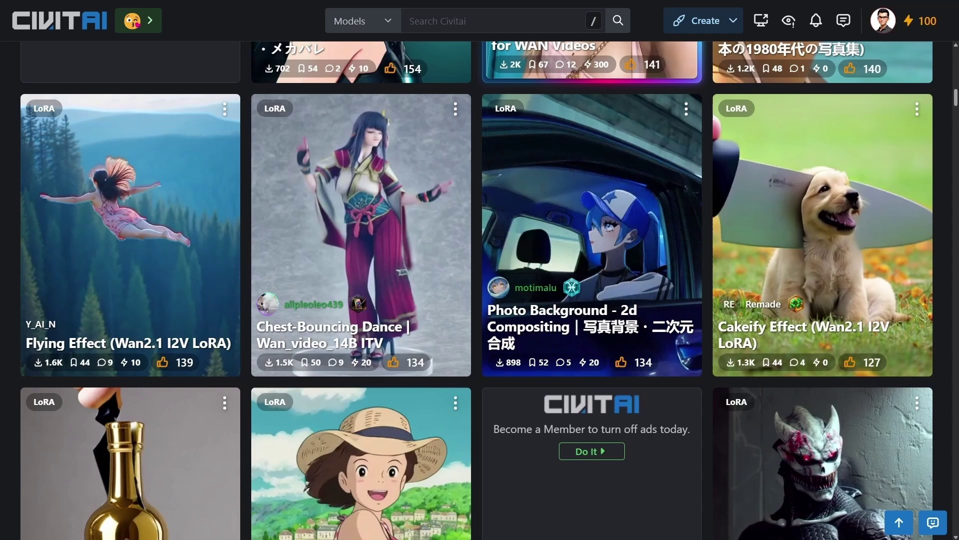
scroll(480, 289, "down", 2)
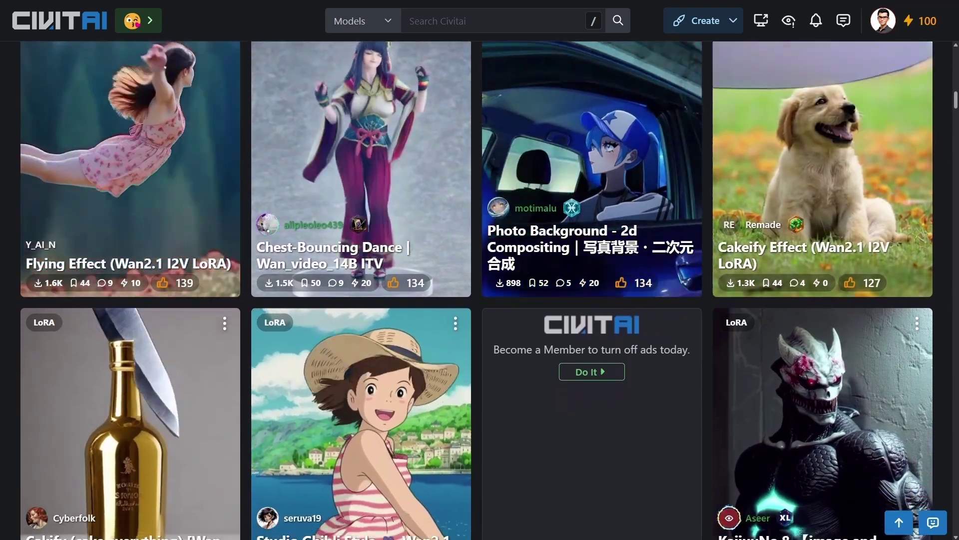
scroll(480, 290, "down", 2)
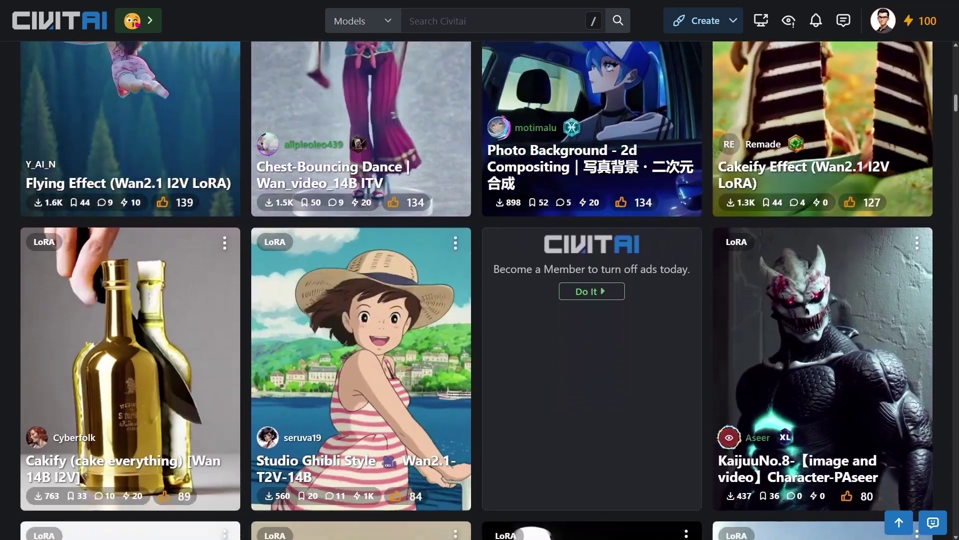
scroll(480, 290, "down", 2)
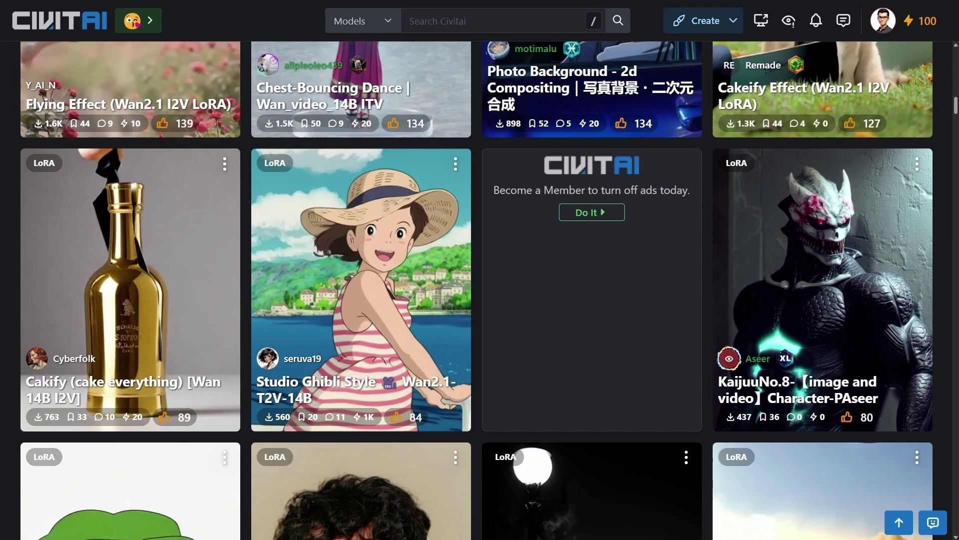
scroll(480, 290, "down", 2)
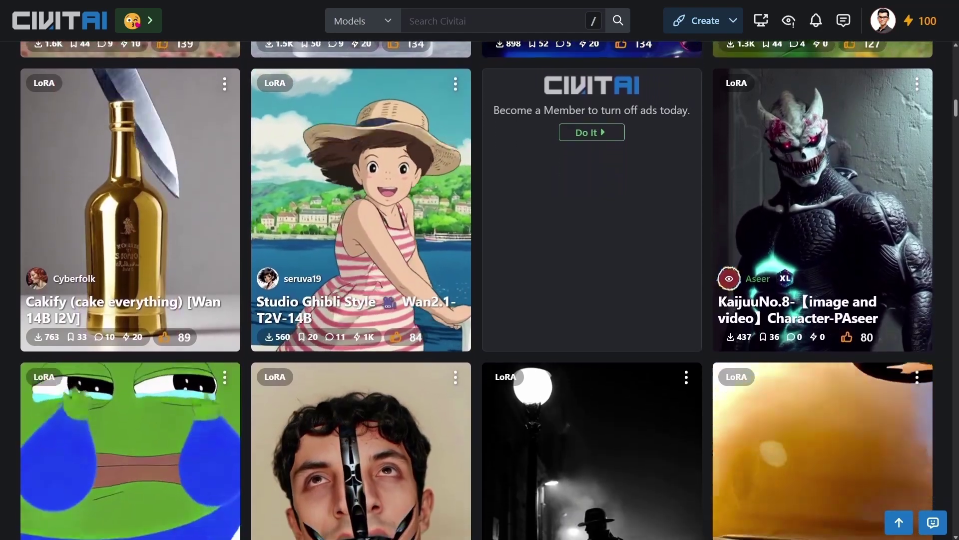
scroll(479, 290, "down", 2)
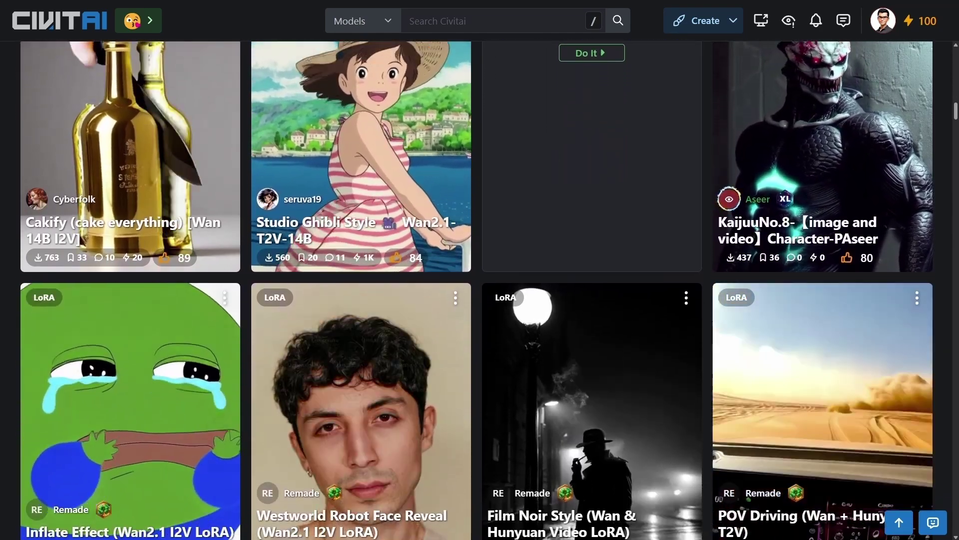
scroll(480, 290, "down", 2)
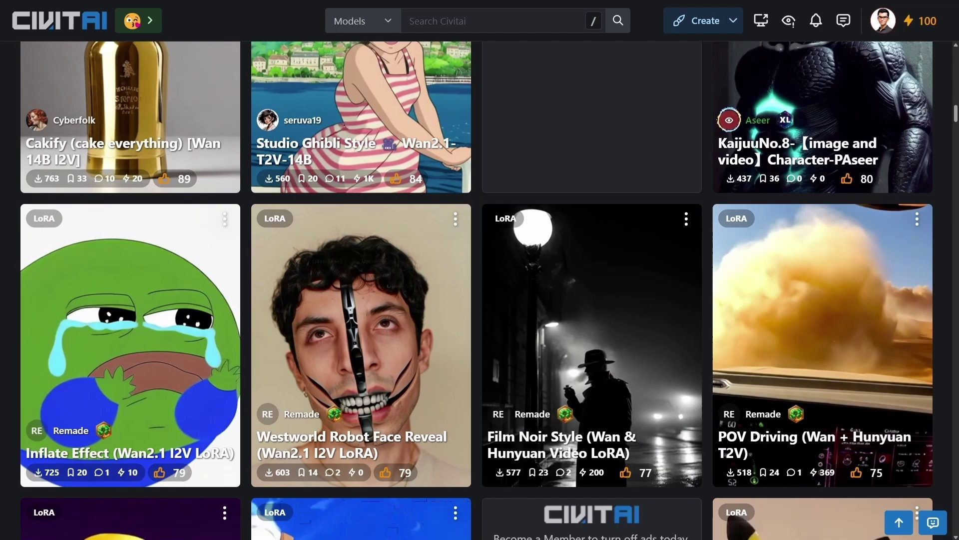
scroll(479, 290, "down", 1)
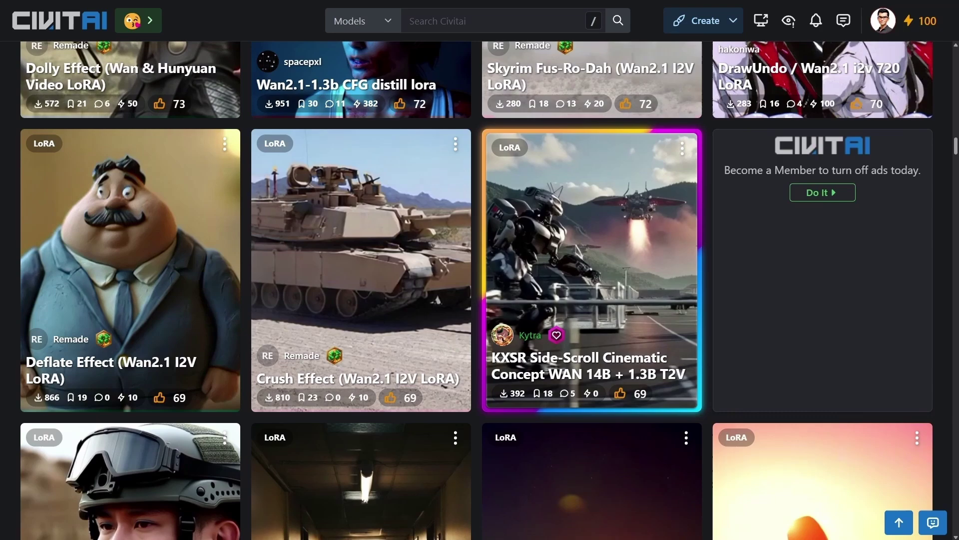
scroll(479, 290, "down", 2)
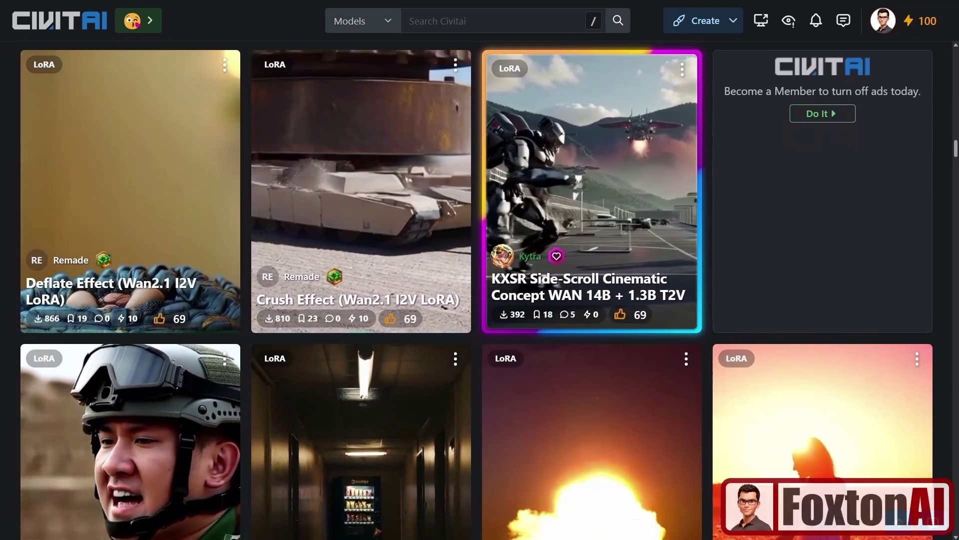
scroll(480, 290, "down", 2)
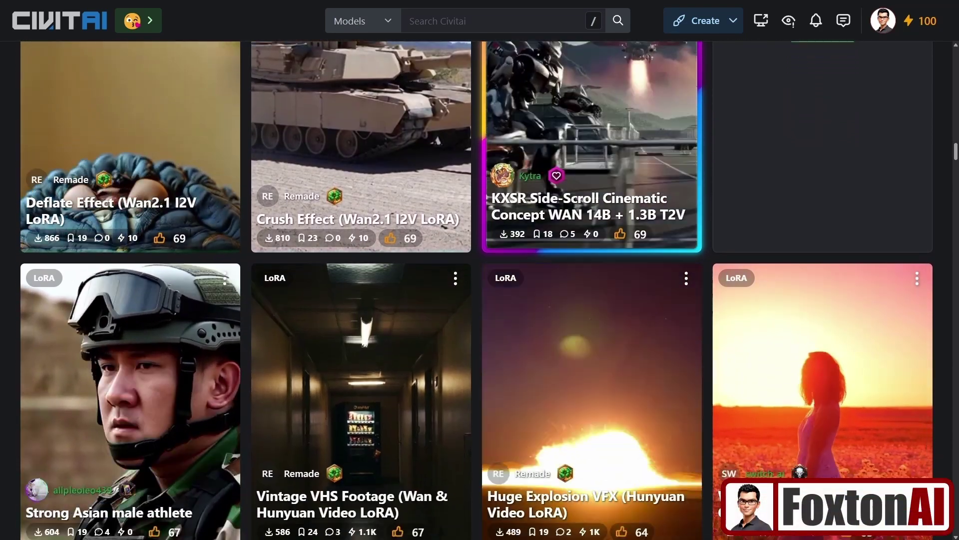
scroll(480, 290, "down", 2)
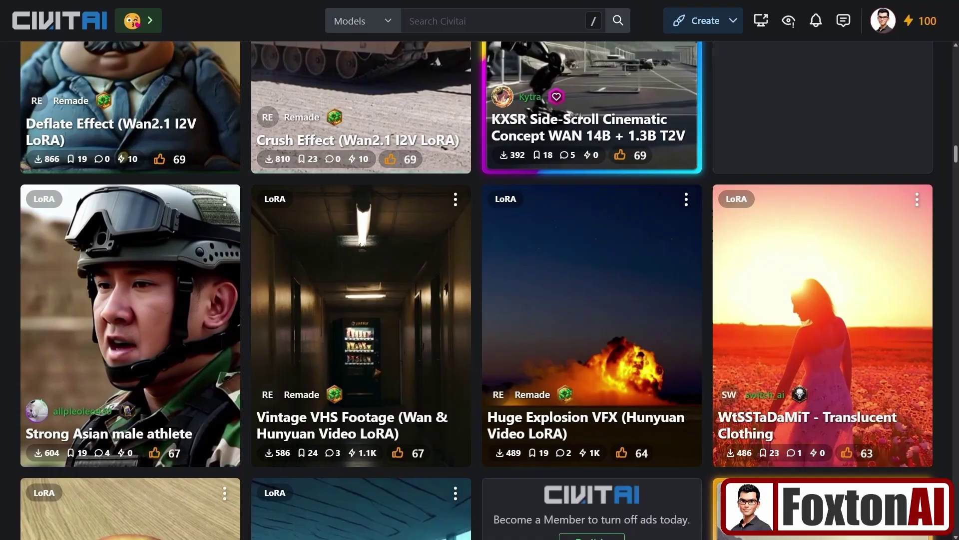
scroll(480, 289, "down", 1)
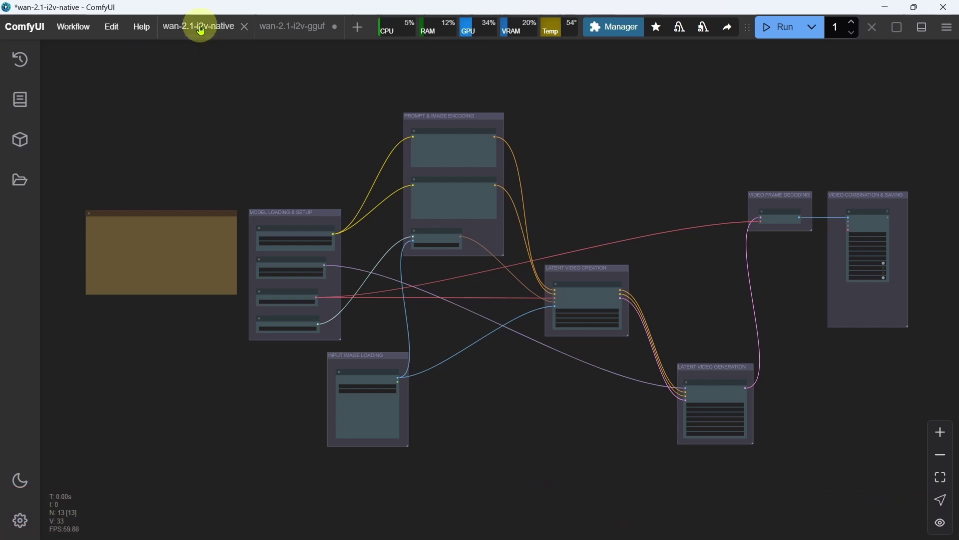
Add a LoraLoaderModelOnly node (flux-turbo-alpha.safetensors, strength 1.00) beside the WanImageToVideo node.
scroll(398, 350, "up", 5)
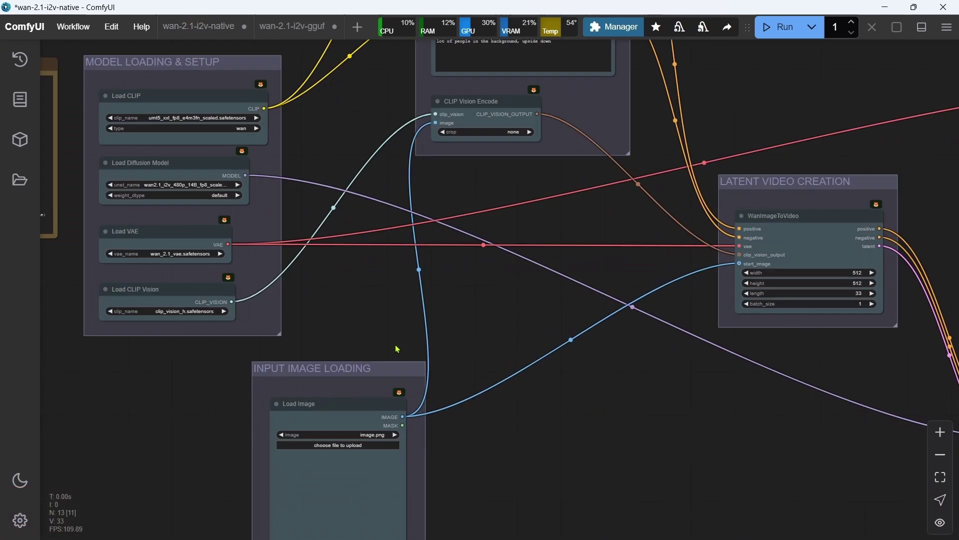
left_click_drag(355, 319, 456, 394)
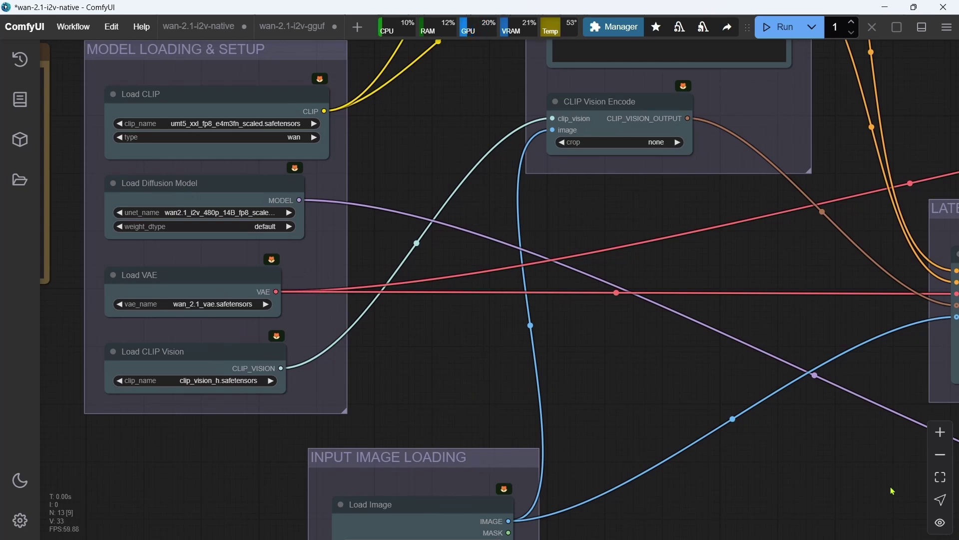
left_click_drag(893, 491, 638, 321)
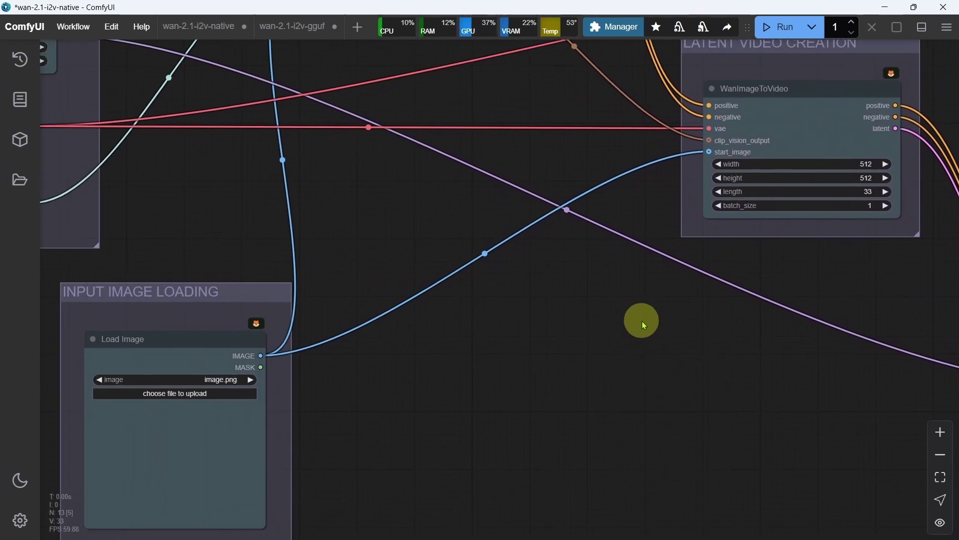
double_click(511, 364)
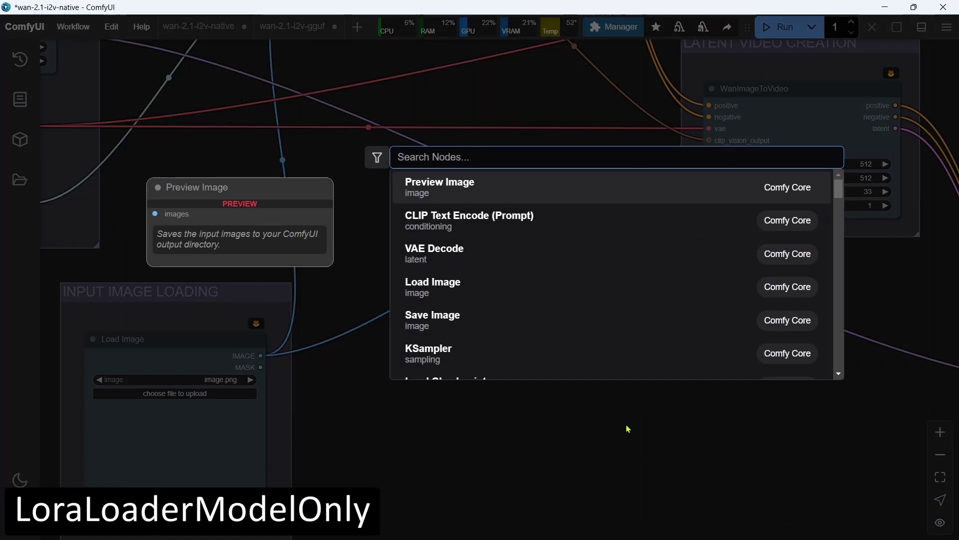
type("LoraLoaderModelOnly")
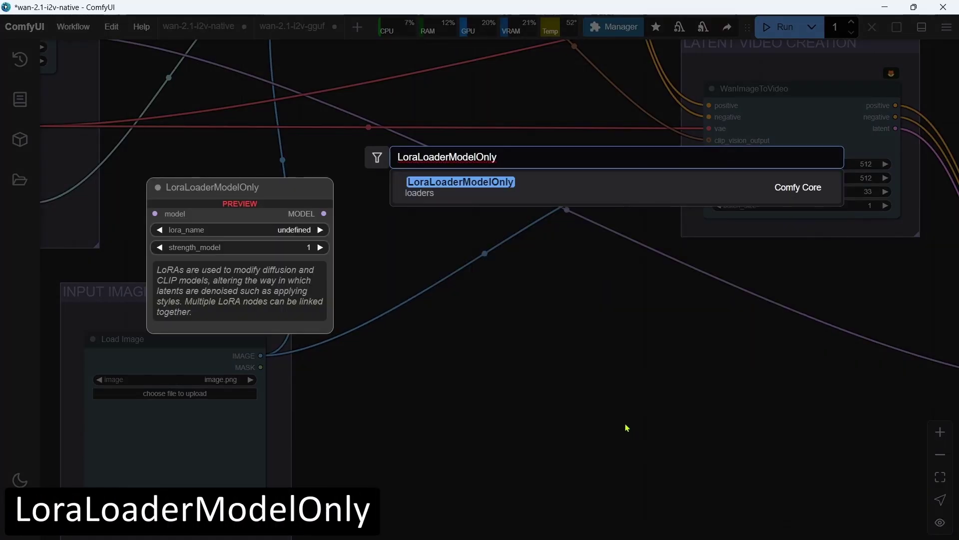
left_click(465, 195)
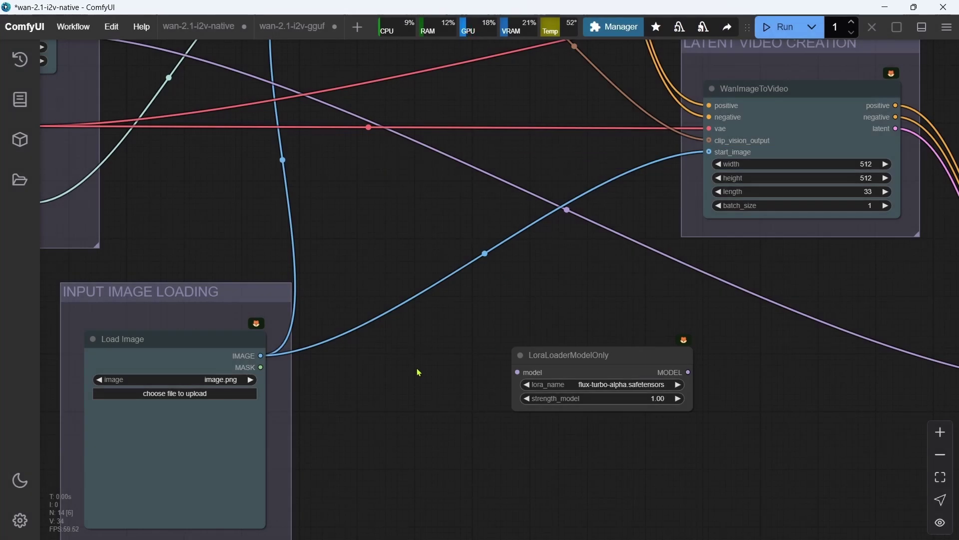
Wire Load Diffusion Model's MODEL into the LoRA loader, and the LoRA's MODEL into KSampler.
left_click_drag(419, 372, 634, 422)
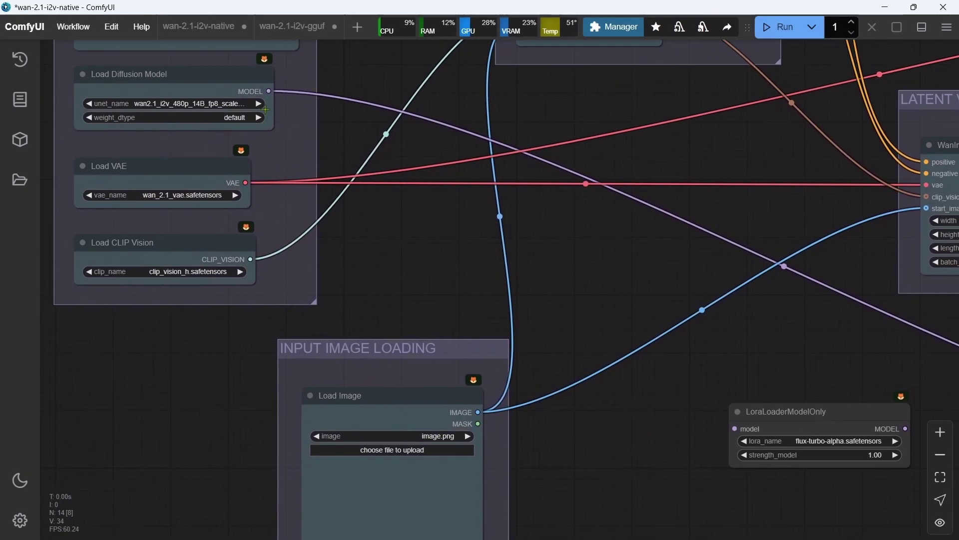
left_click_drag(269, 92, 734, 429)
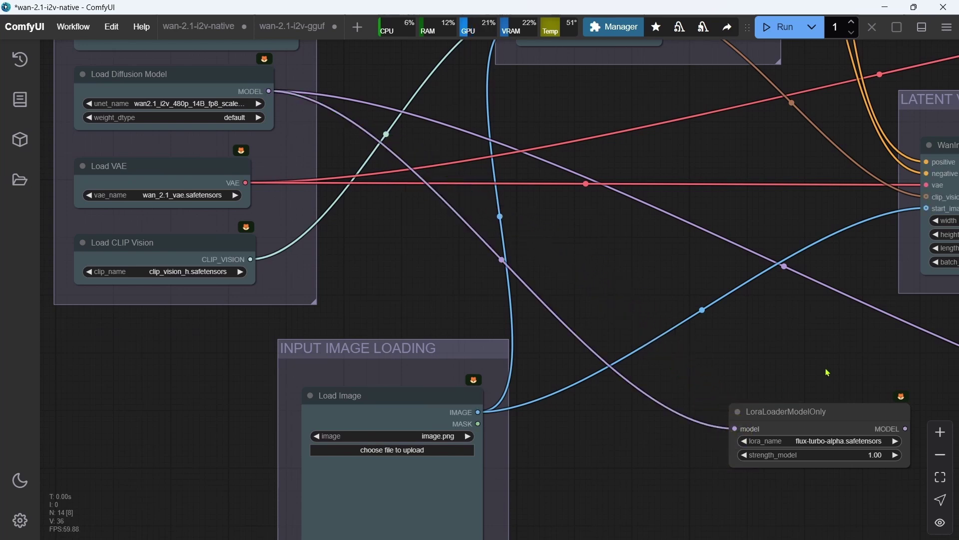
left_click_drag(856, 362, 296, 262)
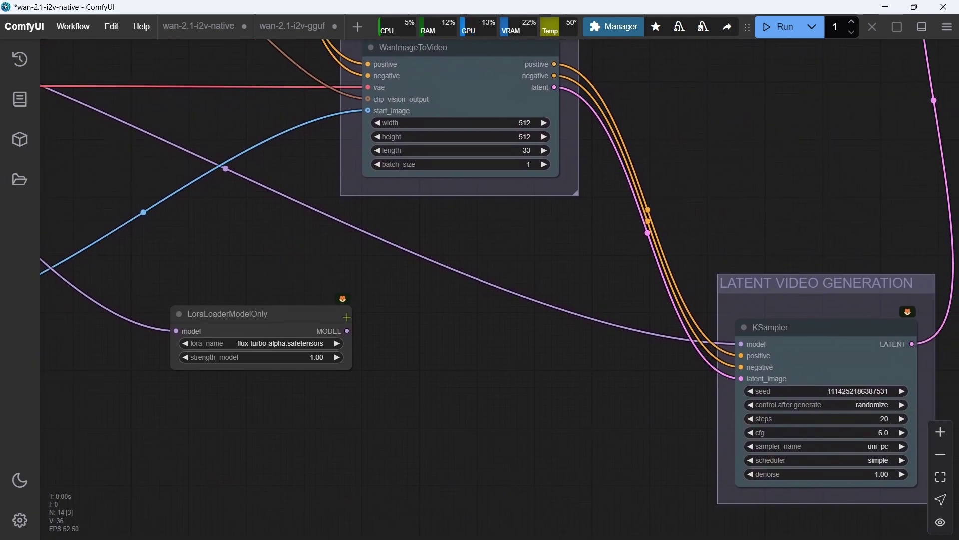
left_click_drag(348, 331, 740, 345)
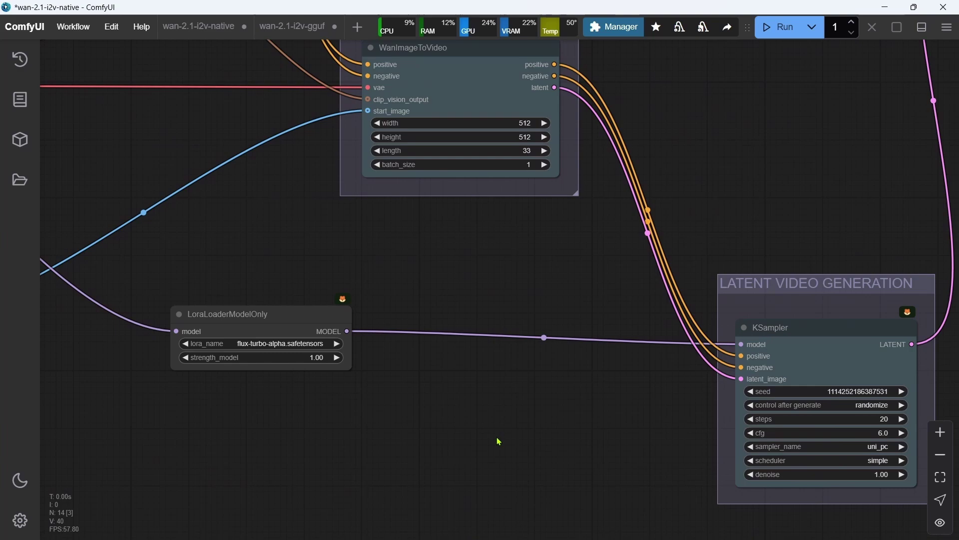
scroll(500, 442, "down", 3)
scroll(249, 445, "down", 2)
left_click_drag(248, 445, 468, 462)
scroll(463, 455, "up", 1)
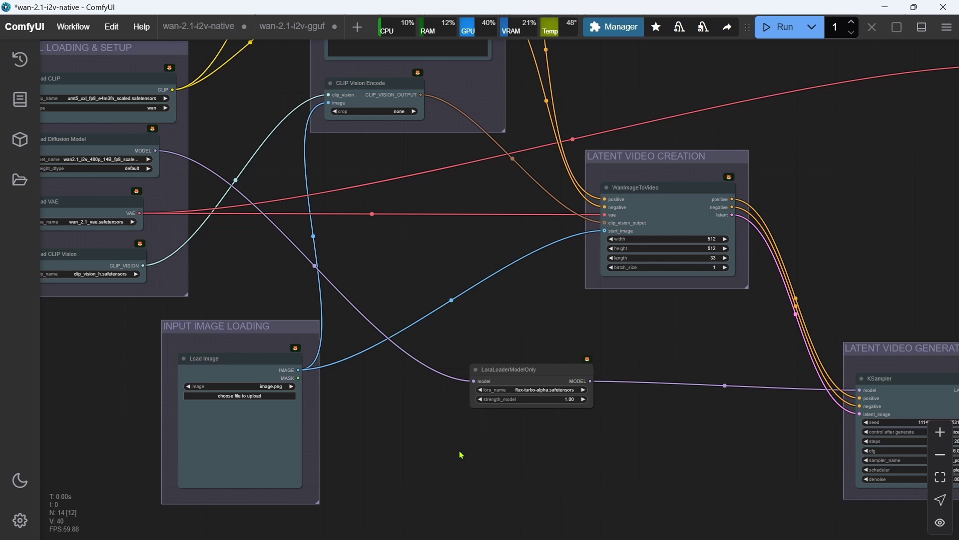
In the wan-2.1-i2v-gguf workflow, add a LoraLoaderModelOnly node.
left_click(292, 26)
scroll(349, 272, "up", 5)
scroll(352, 272, "up", 2)
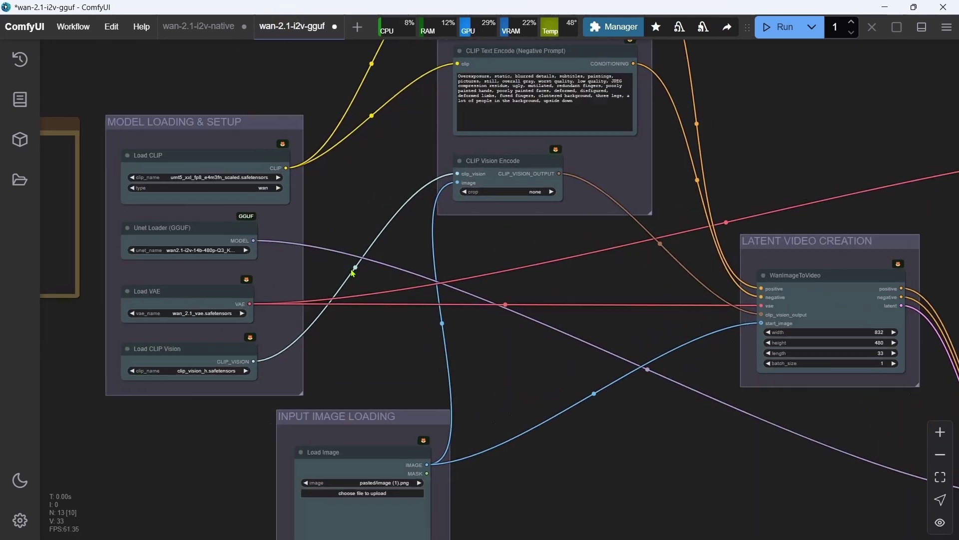
left_click_drag(629, 495, 611, 460)
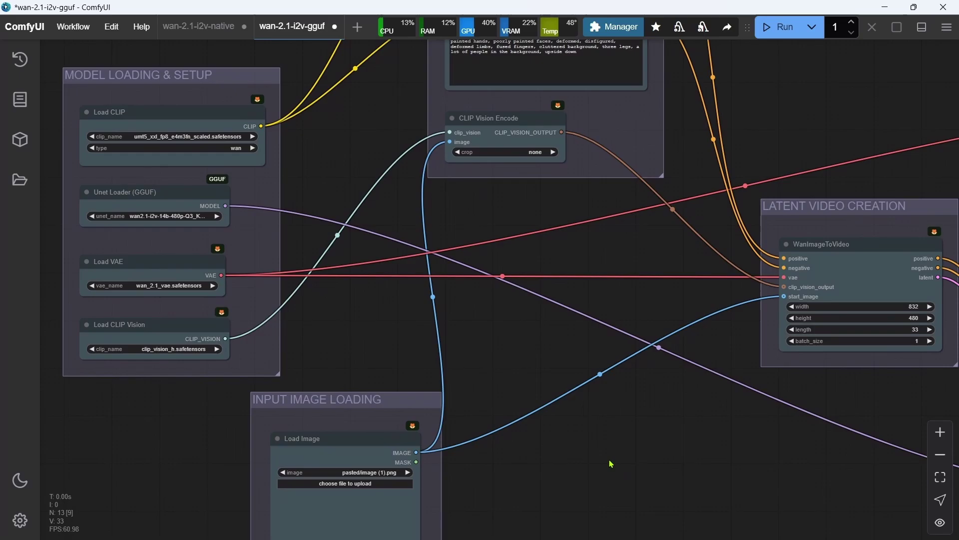
double_click(610, 460)
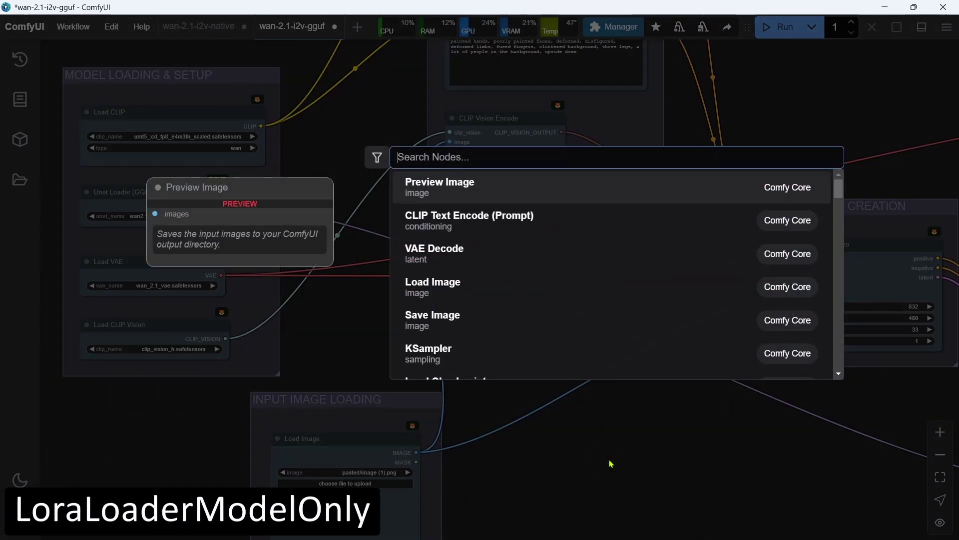
type("LoraLoaderModelOnly")
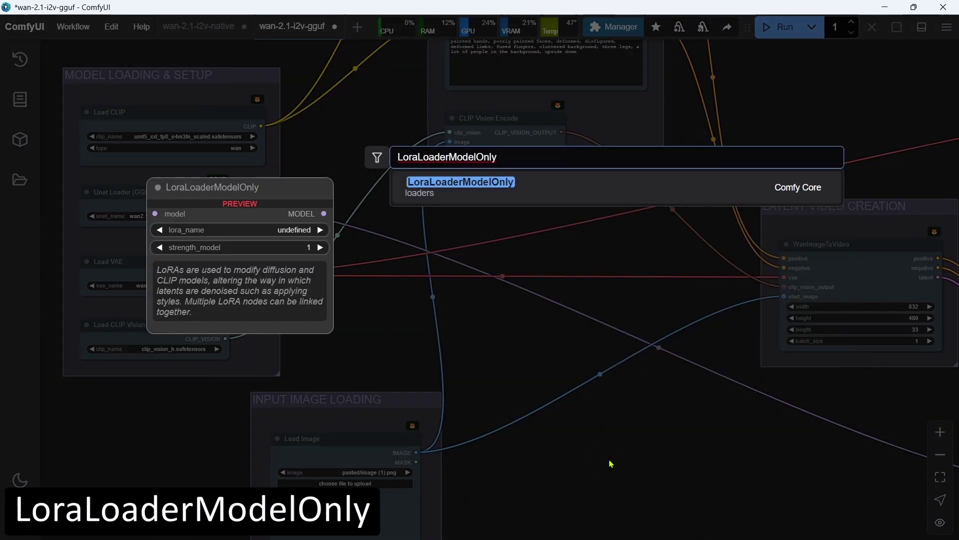
left_click(493, 185)
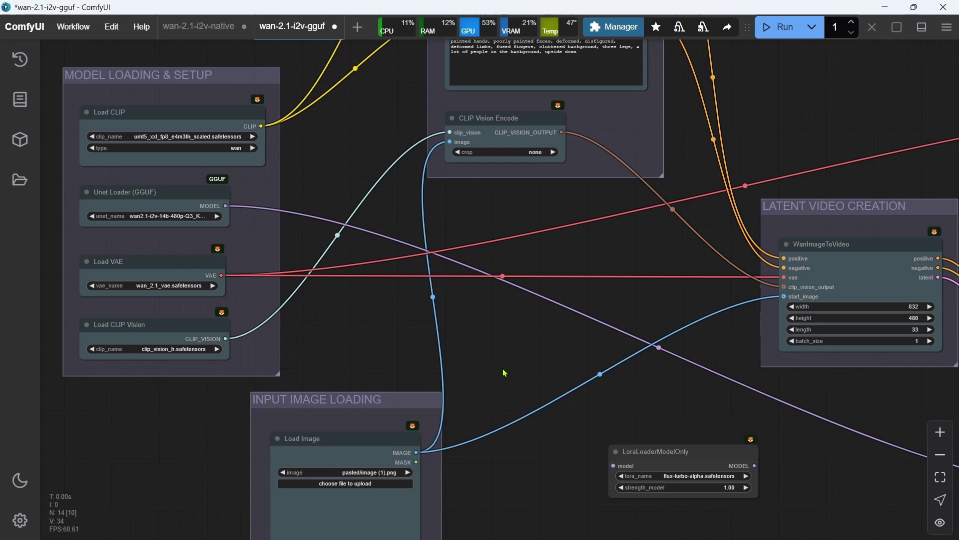
Route the Unet Loader (GGUF) MODEL through the LoRA loader into KSampler's model input.
left_click_drag(224, 206, 613, 465)
left_click_drag(835, 478, 543, 350)
left_click_drag(461, 338, 798, 363)
scroll(460, 466, "down", 2)
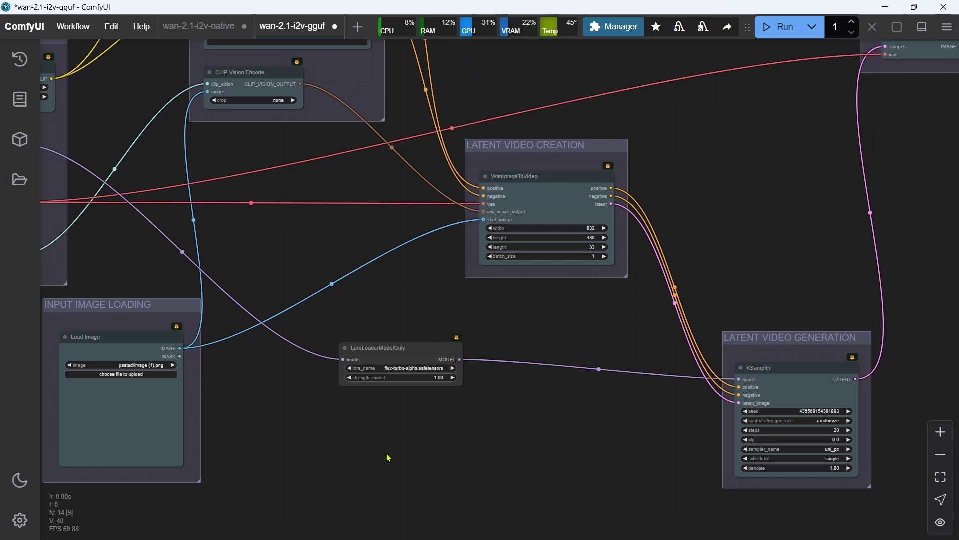
left_click_drag(388, 458, 531, 457)
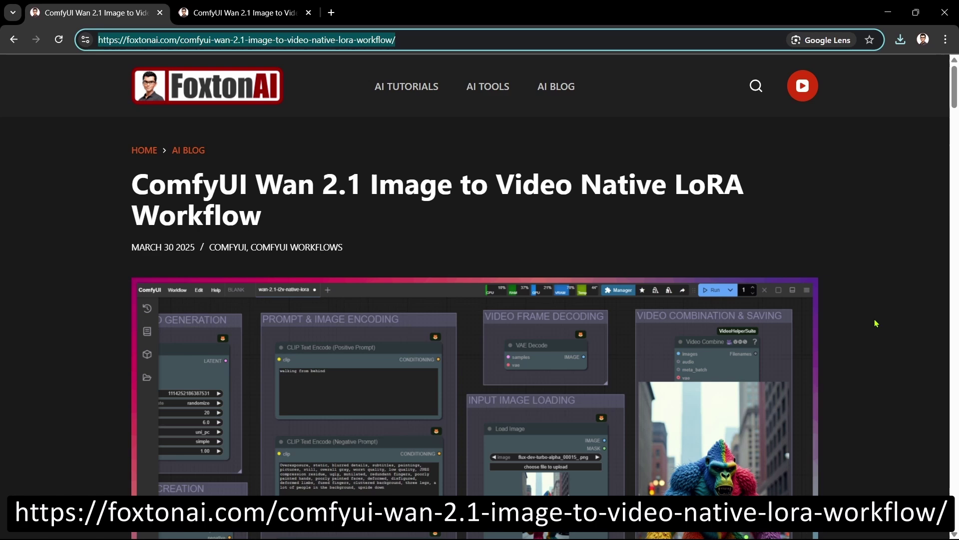
Save wan-2.1-i2v-native-lora.json into ComfyUI\user\default\workflows.
scroll(876, 324, "down", 7)
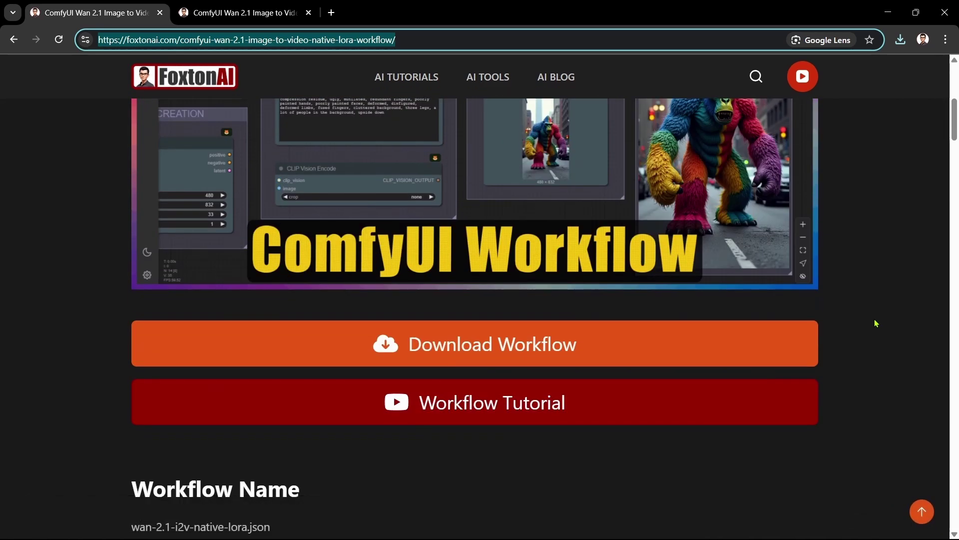
left_click(706, 349)
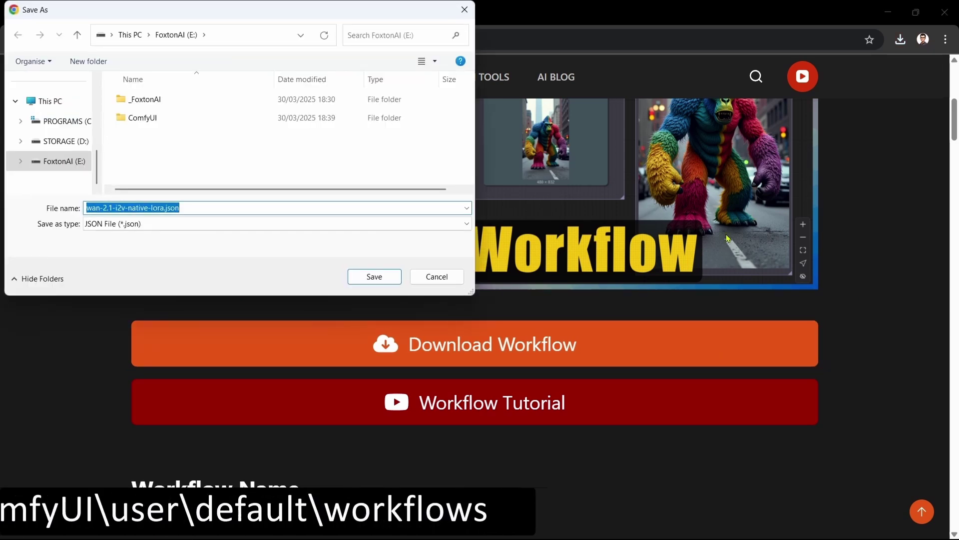
double_click(147, 119)
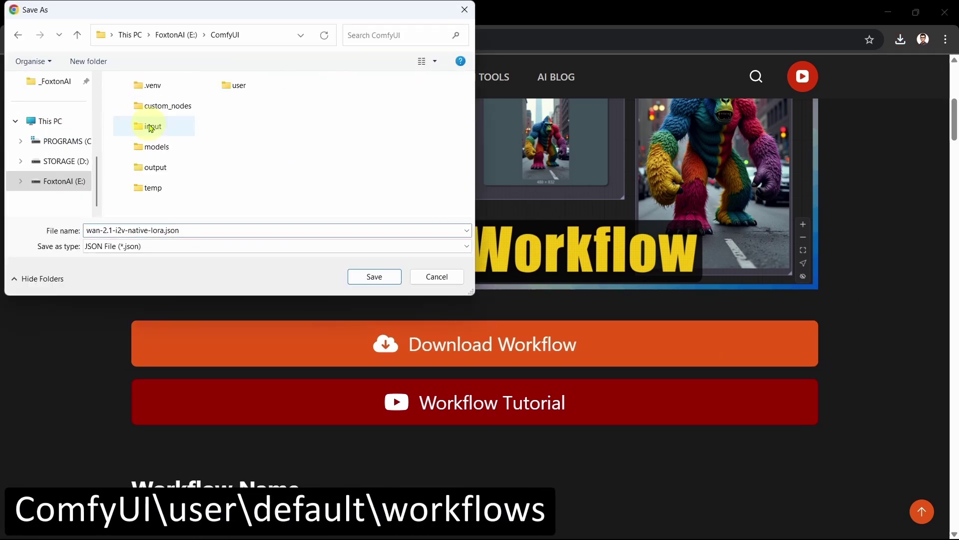
left_click(234, 87)
double_click(235, 87)
double_click(152, 87)
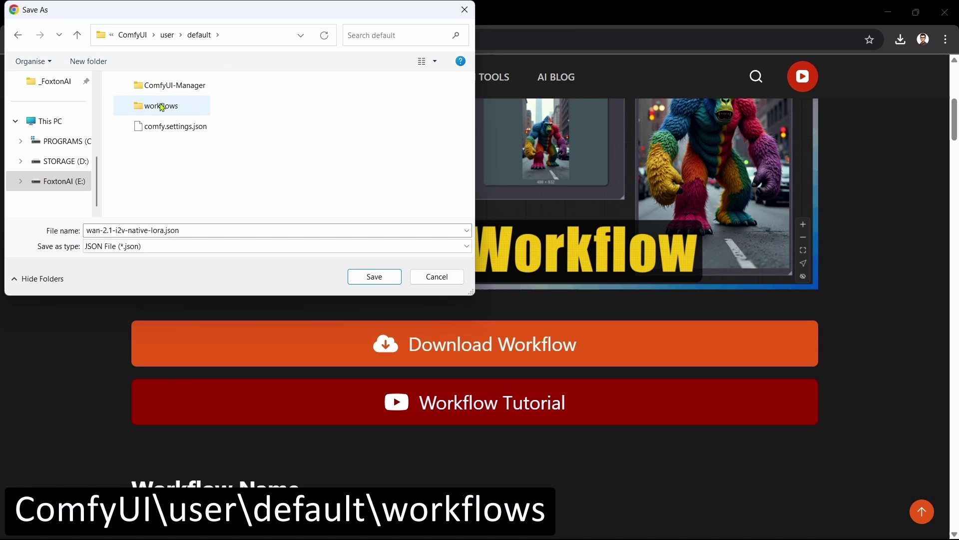
double_click(162, 106)
left_click(368, 277)
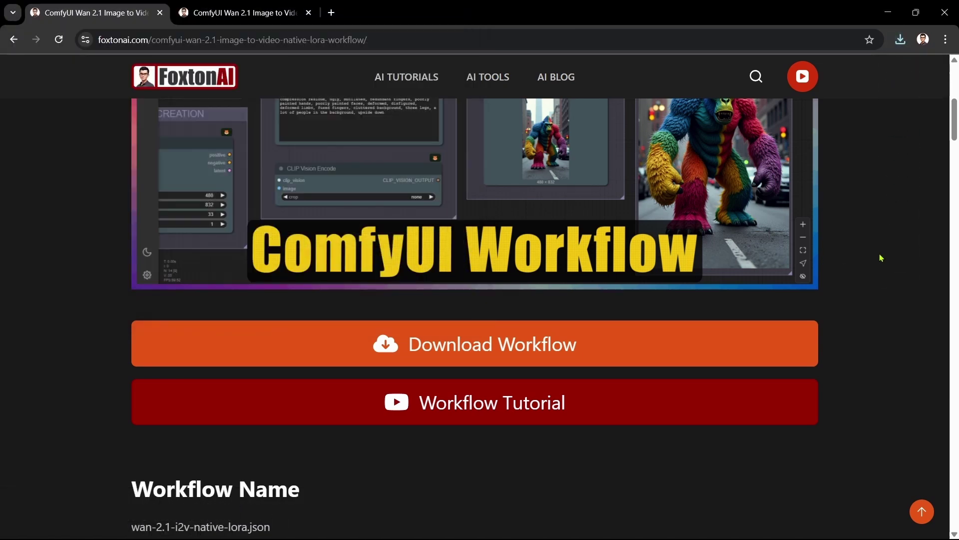
Download wan-2.1-i2v-gguf-lora.json into the same workflows folder.
left_click(279, 18)
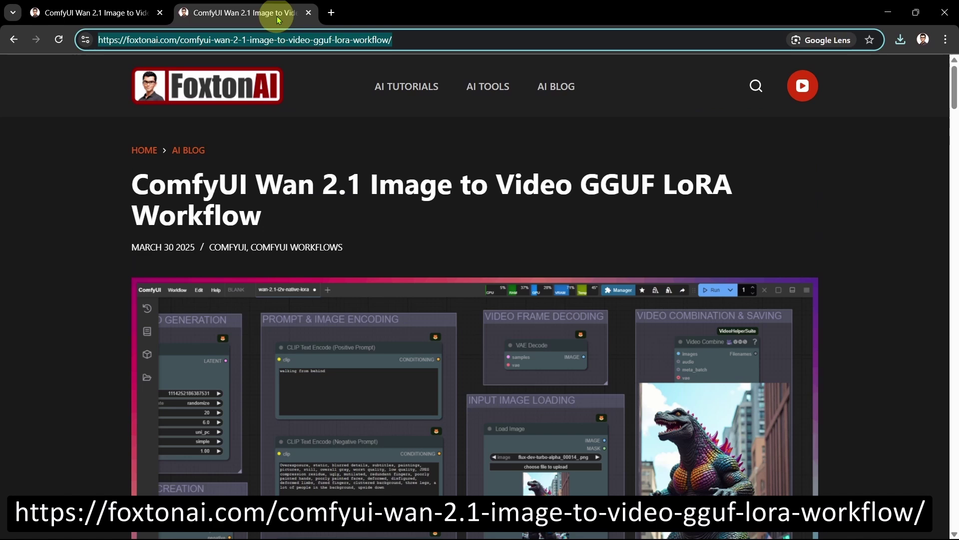
scroll(865, 279, "down", 5)
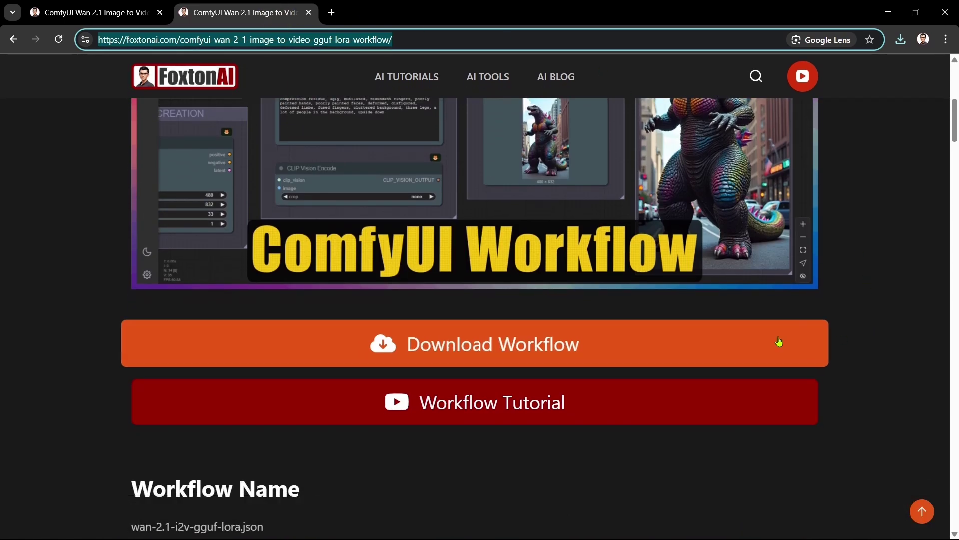
left_click(758, 338)
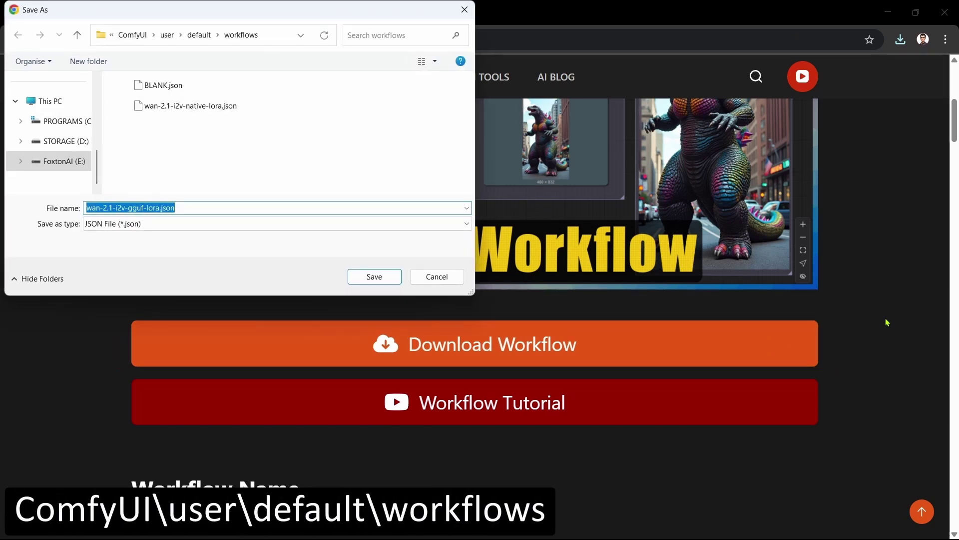
left_click(389, 283)
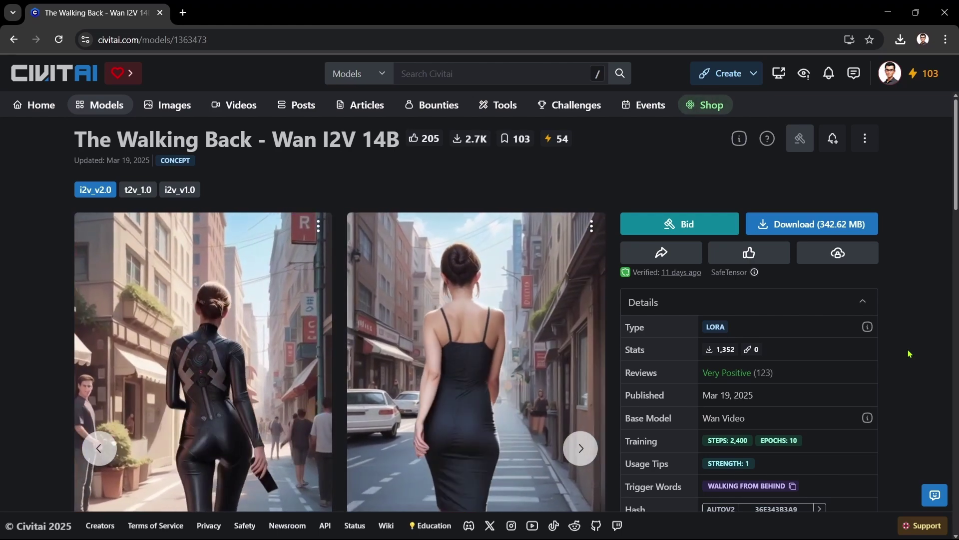
Note the Walking Back LoRA's trigger words WALKING FROM BEHIND and recommended strength, then read its description.
scroll(909, 353, "down", 3)
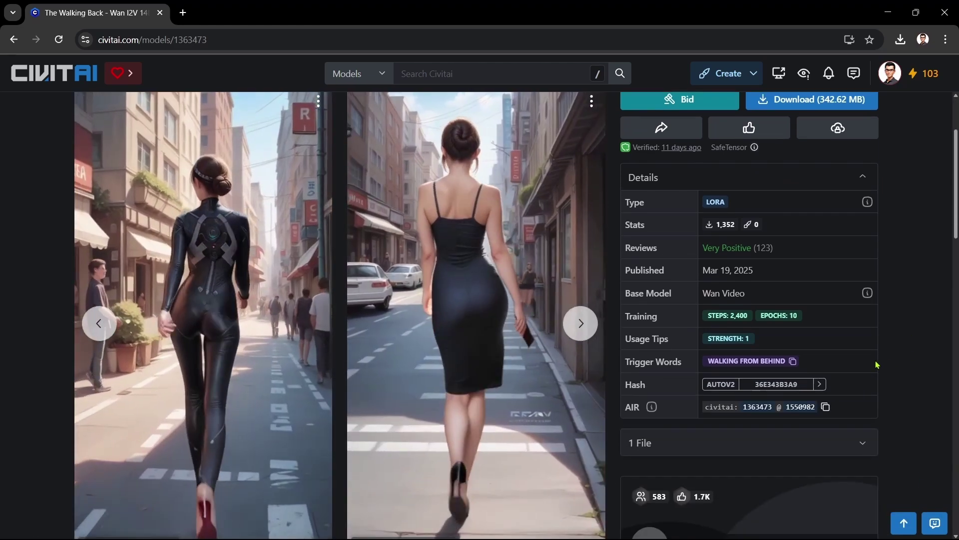
left_click_drag(812, 362, 627, 362)
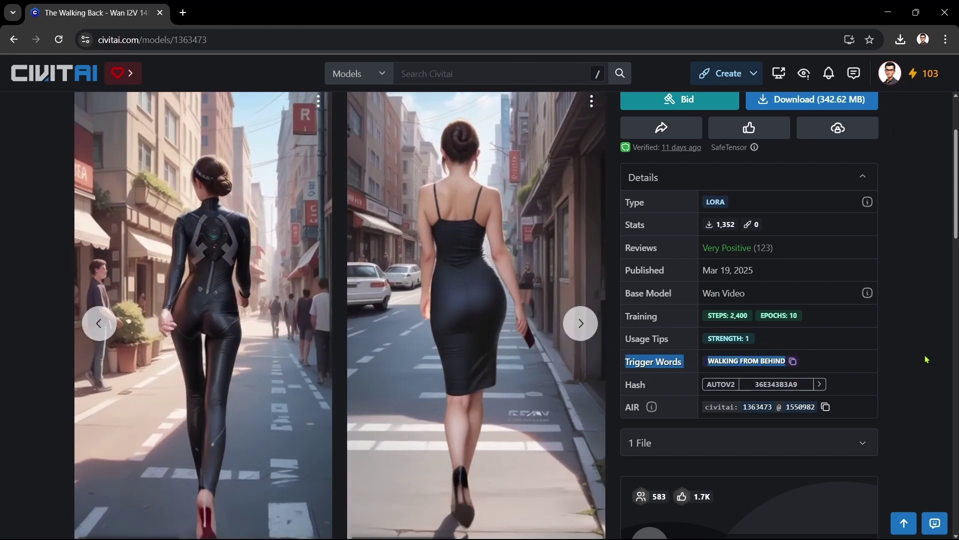
left_click_drag(778, 342, 625, 337)
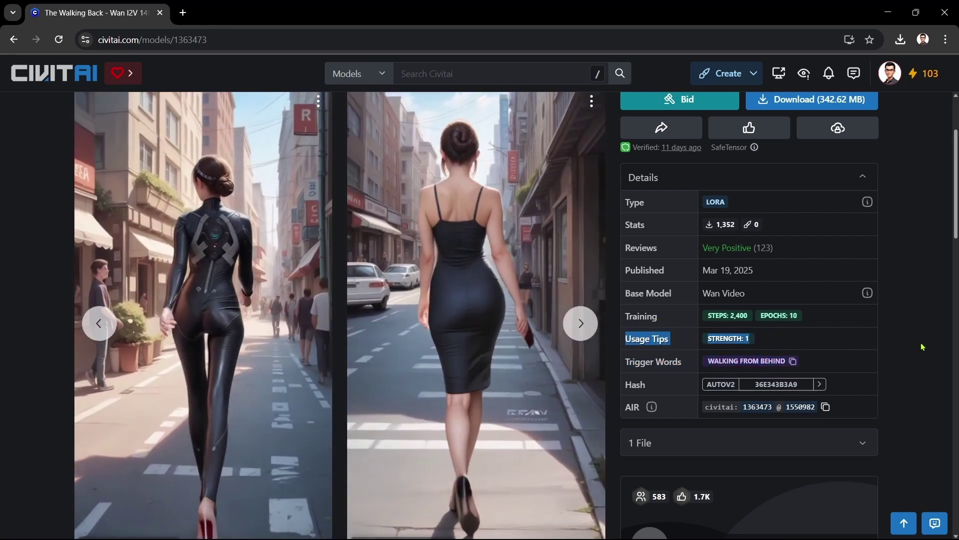
left_click_drag(956, 194, 942, 297)
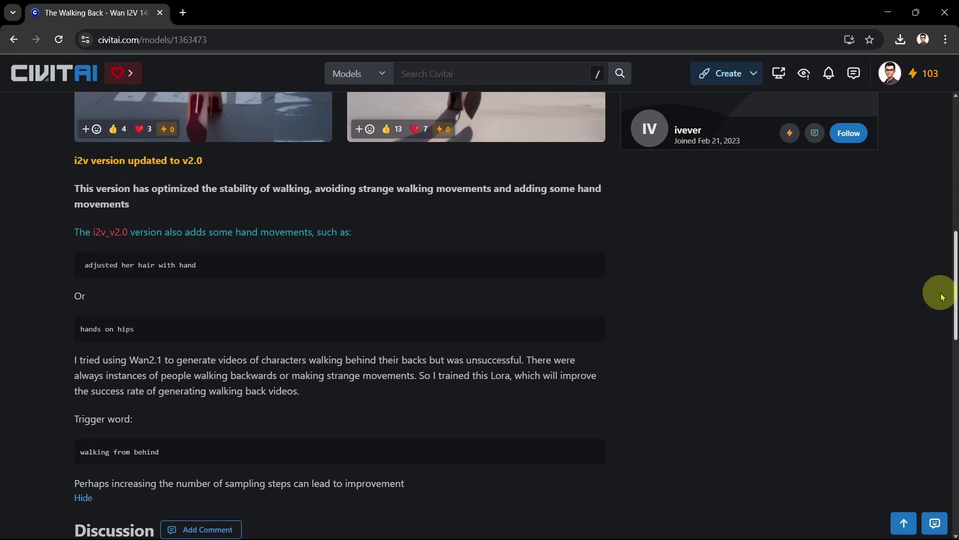
Save the Civitai LoRA download as walking-back.safetensors in ComfyUI\models\loras.
left_click_drag(942, 296, 951, 168)
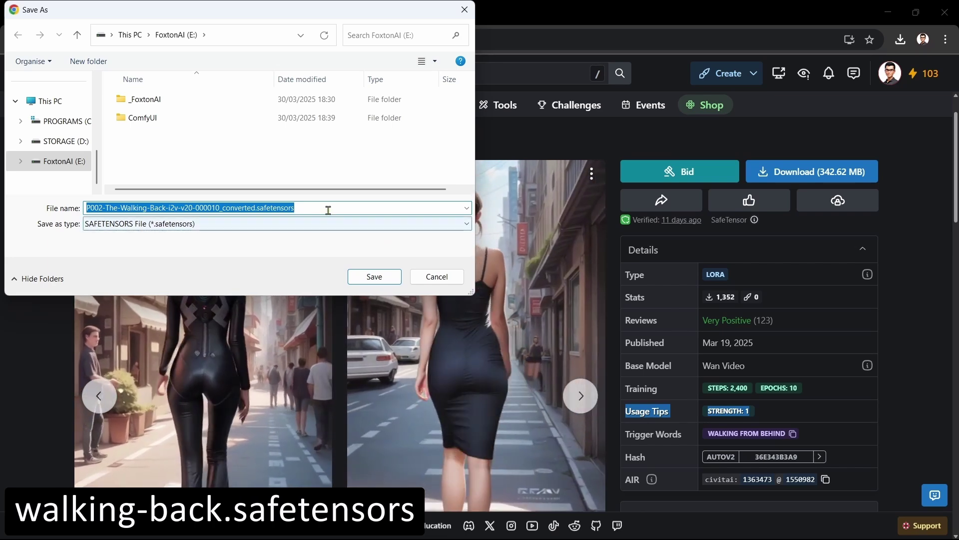
left_click(313, 206)
left_click_drag(308, 206, 75, 211)
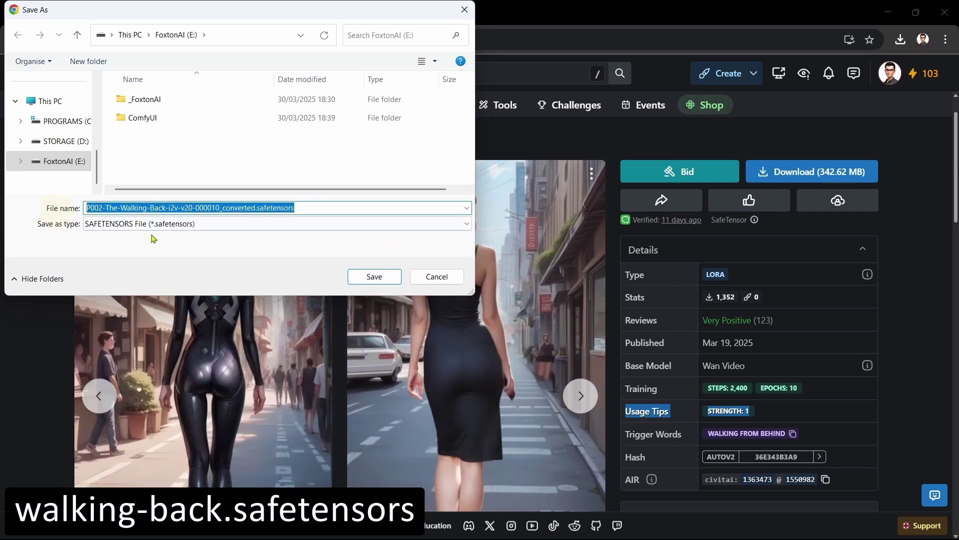
type("walking-back.safetensors")
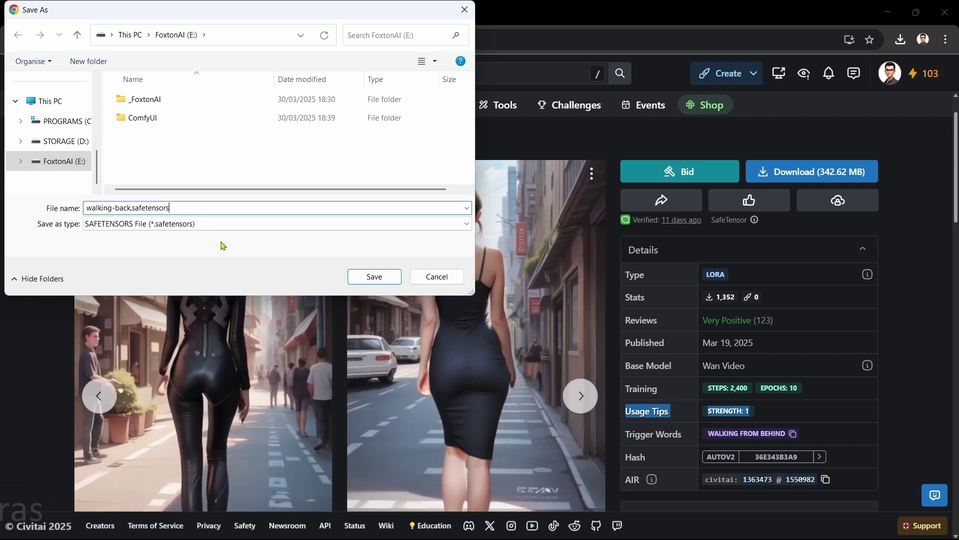
double_click(158, 119)
left_click(160, 150)
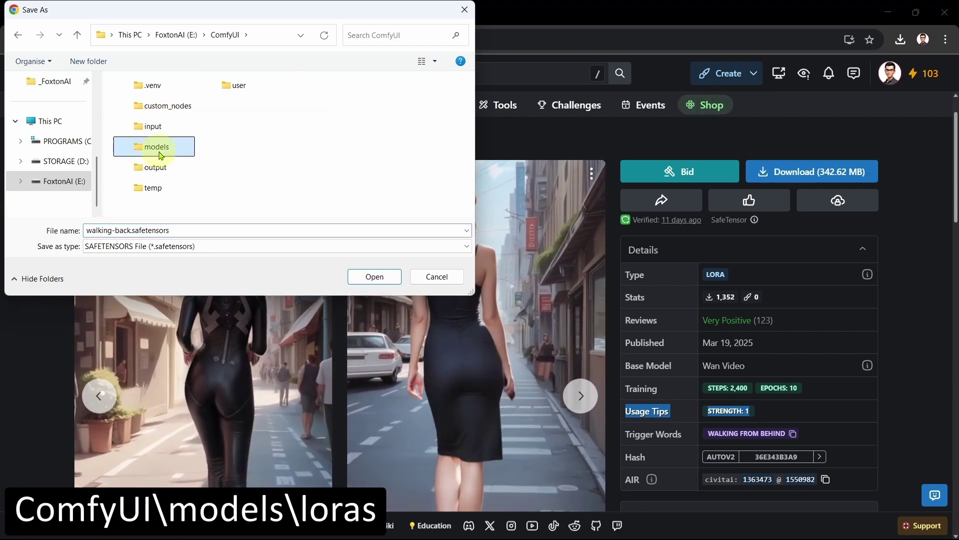
double_click(157, 147)
scroll(279, 207, "down", 5)
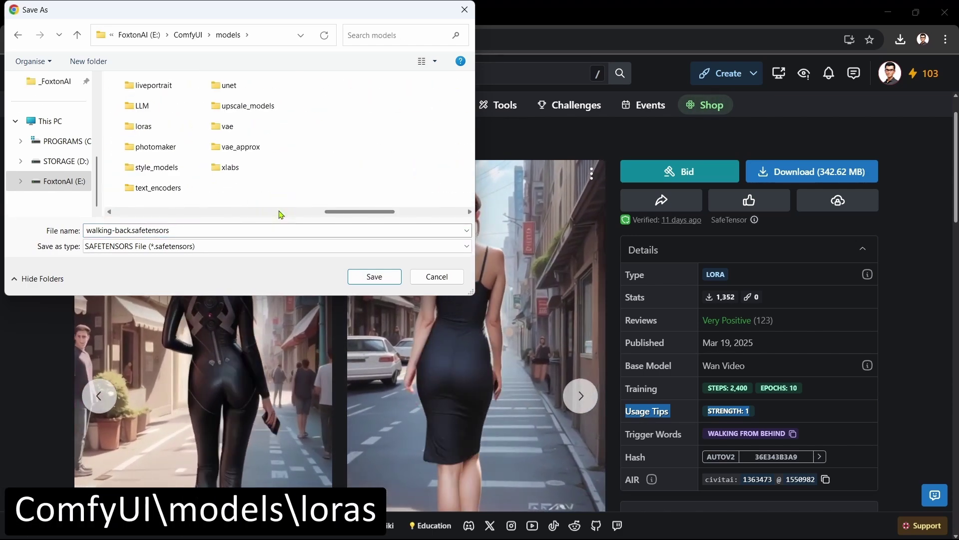
double_click(144, 126)
left_click(374, 276)
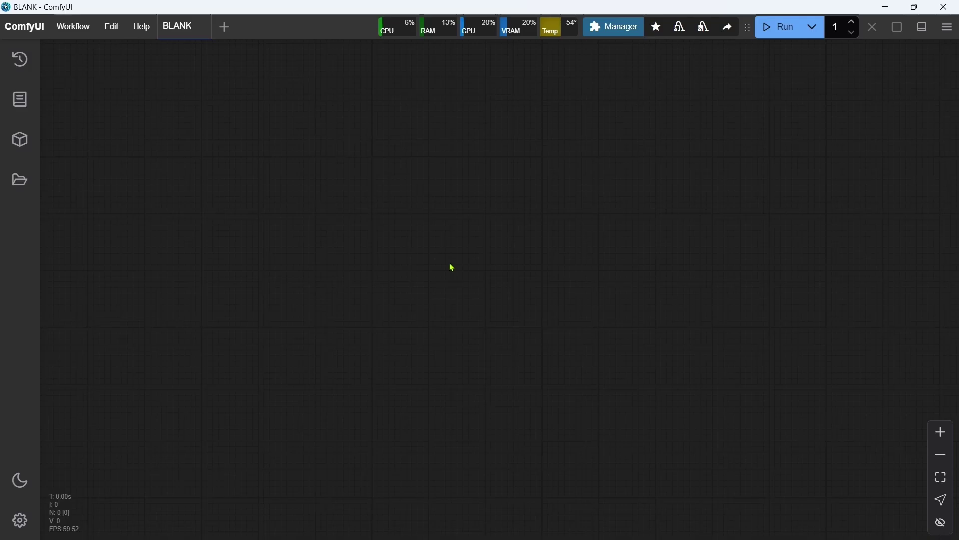
Load wan-2.1-i2v-native-lora.json from the Workflows sidebar and frame its model, image and prompt groups.
left_click(19, 181)
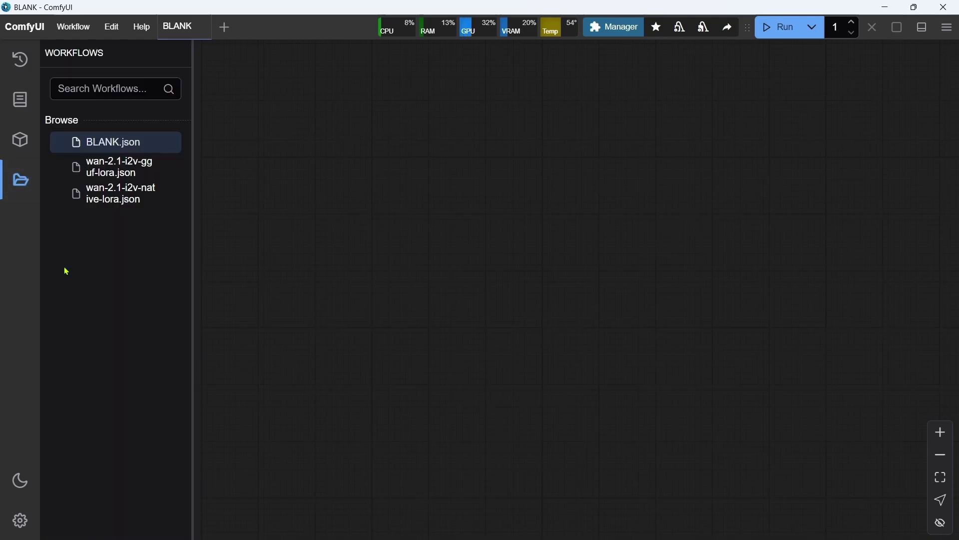
left_click(117, 200)
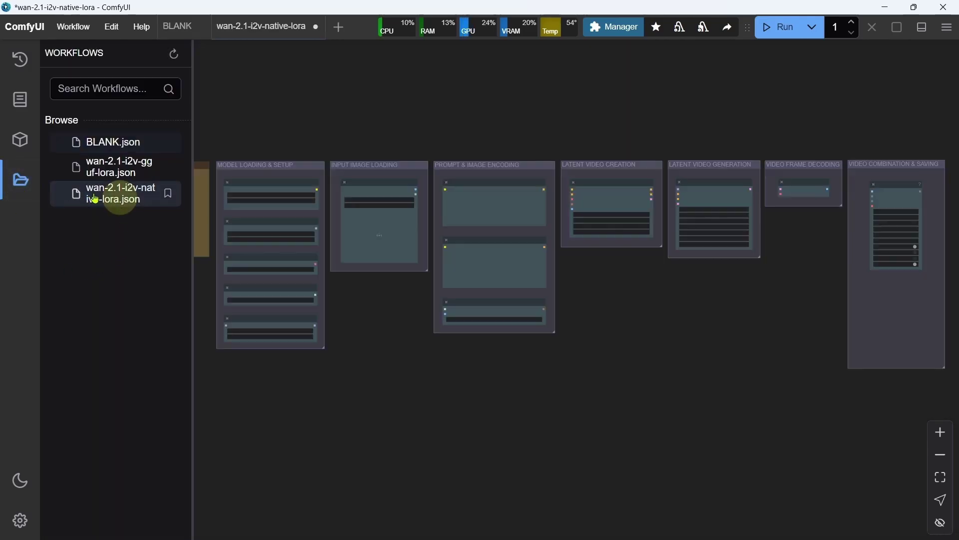
left_click(19, 181)
scroll(460, 408, "up", 4)
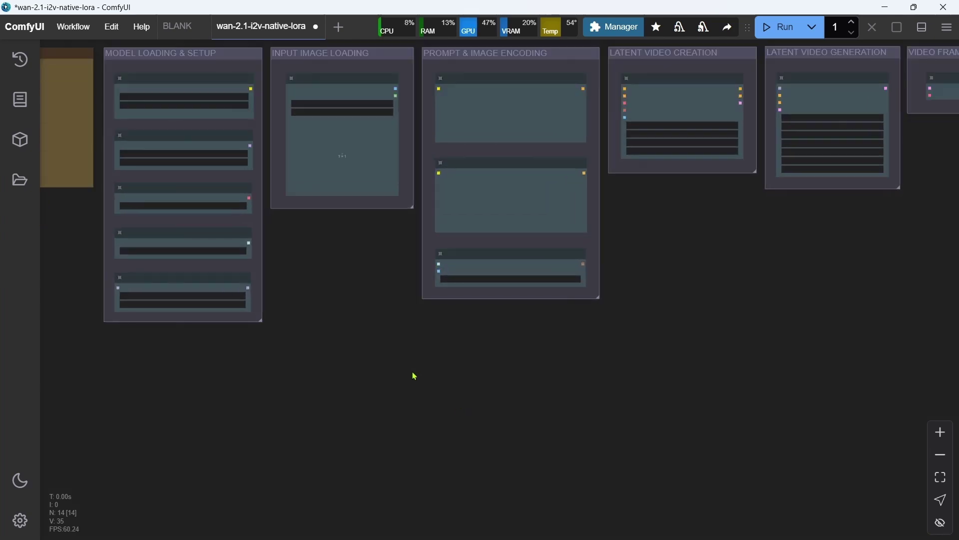
left_click_drag(359, 298, 372, 385)
scroll(374, 388, "up", 2)
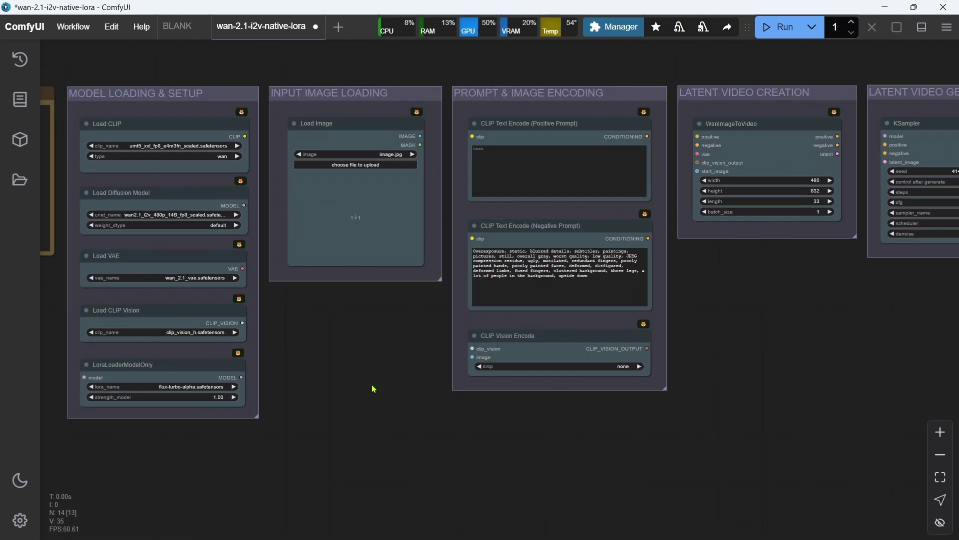
scroll(361, 363, "up", 2)
left_click_drag(325, 331, 376, 383)
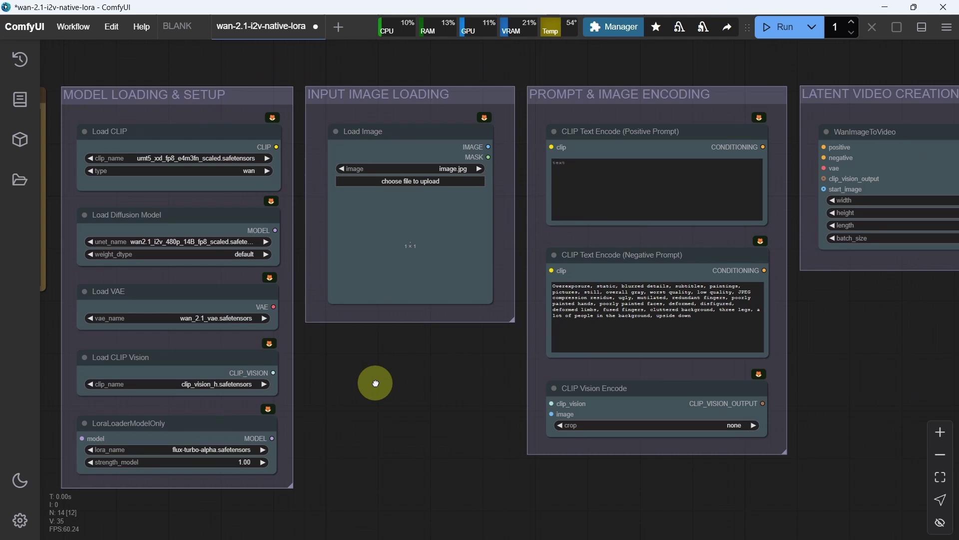
scroll(378, 386, "up", 1)
left_click_drag(378, 386, 396, 382)
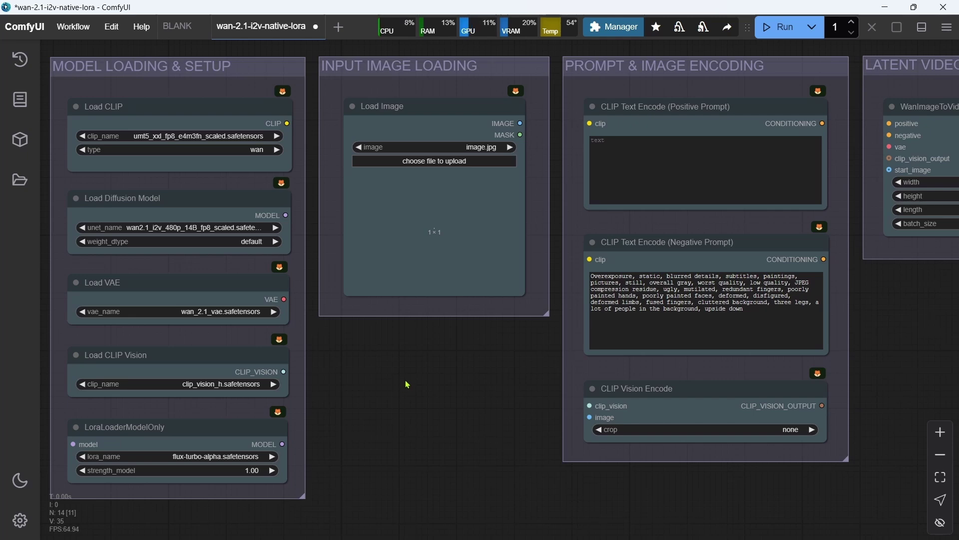
Upload image.png as the Load Image start image.
left_click(464, 160)
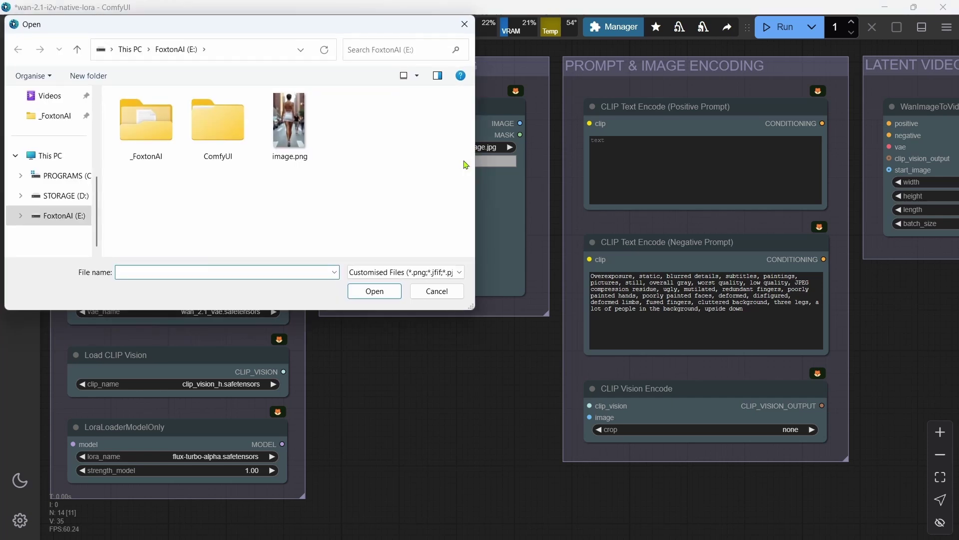
left_click(296, 142)
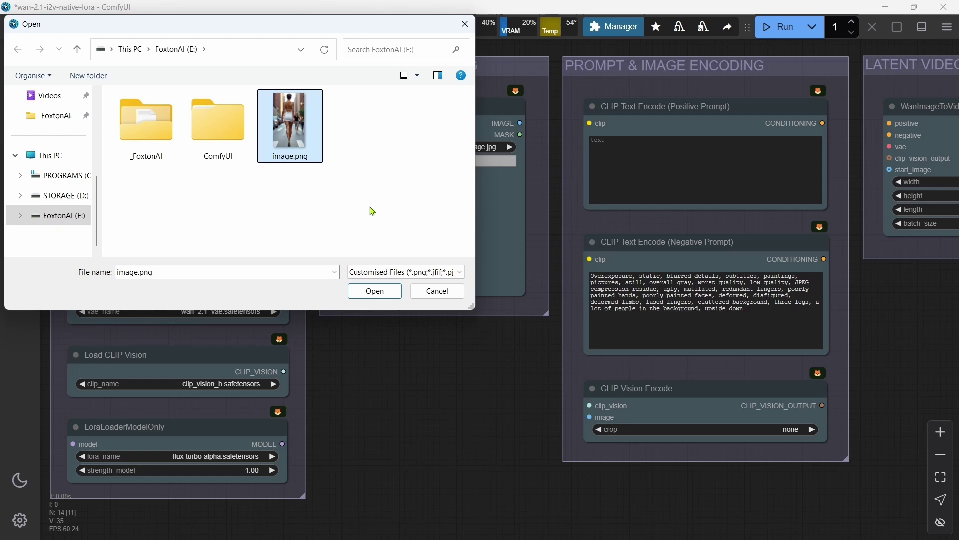
left_click(367, 291)
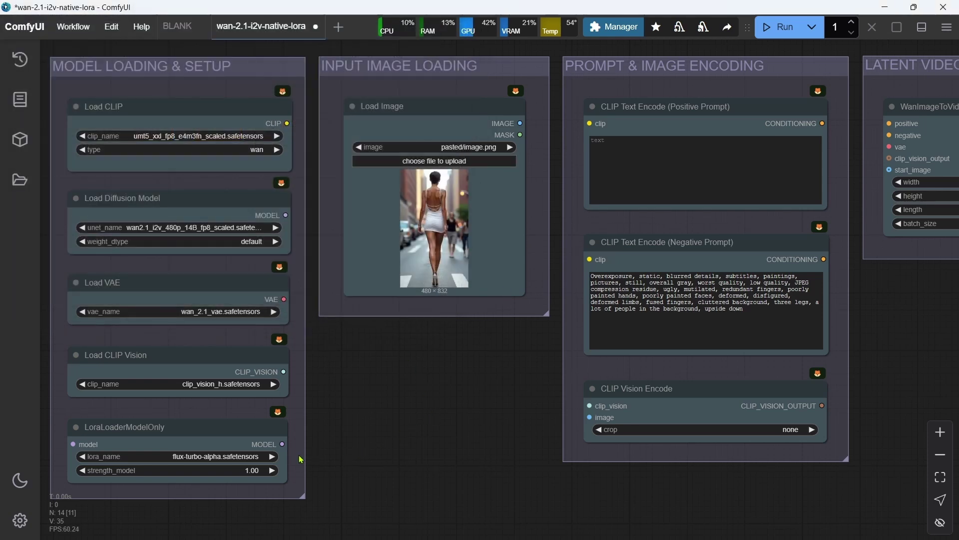
Set lora_name to walking-back.safetensors and the positive prompt to 'woman walking from behind'.
left_click(256, 457)
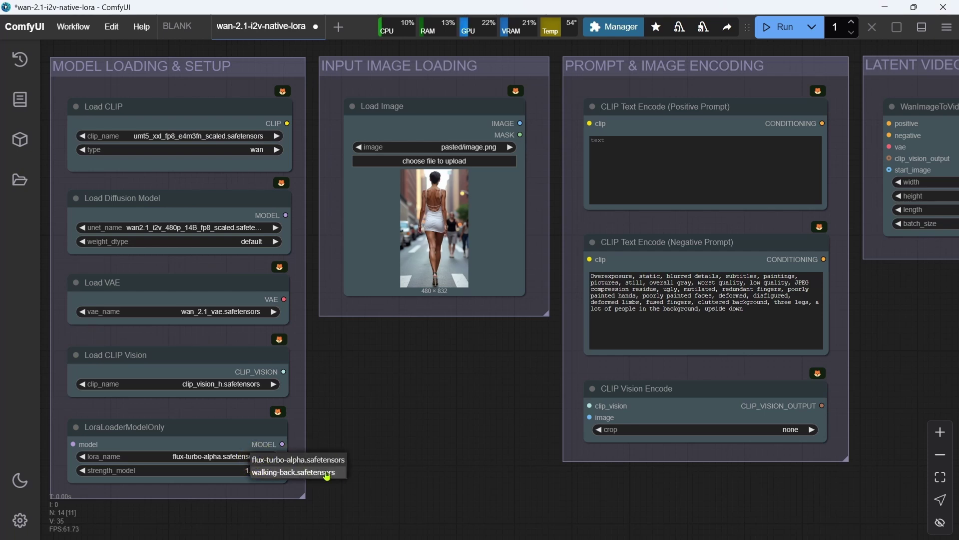
left_click(327, 473)
left_click(296, 472)
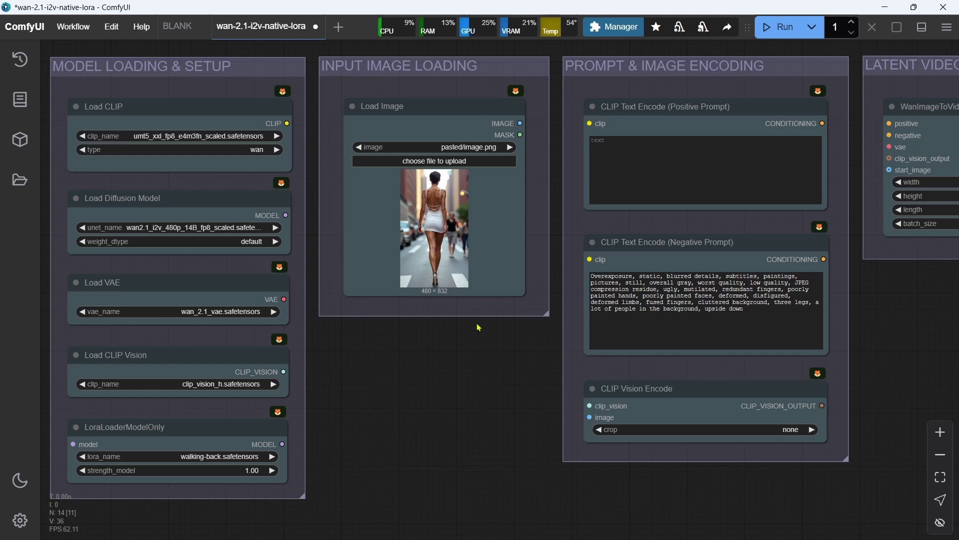
left_click(606, 156)
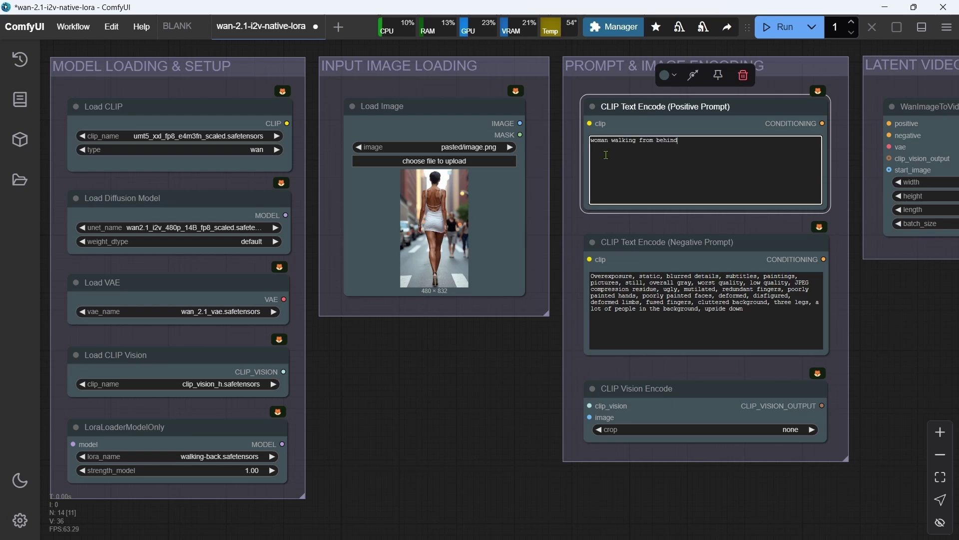
left_click(505, 356)
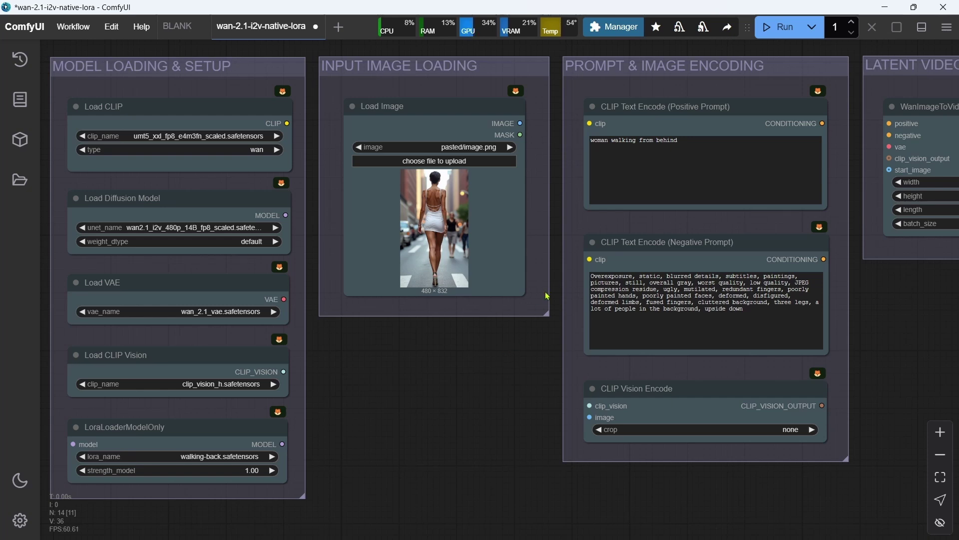
Run the workflow and watch the Video Combine clip of the woman walking away down the street.
left_click(777, 28)
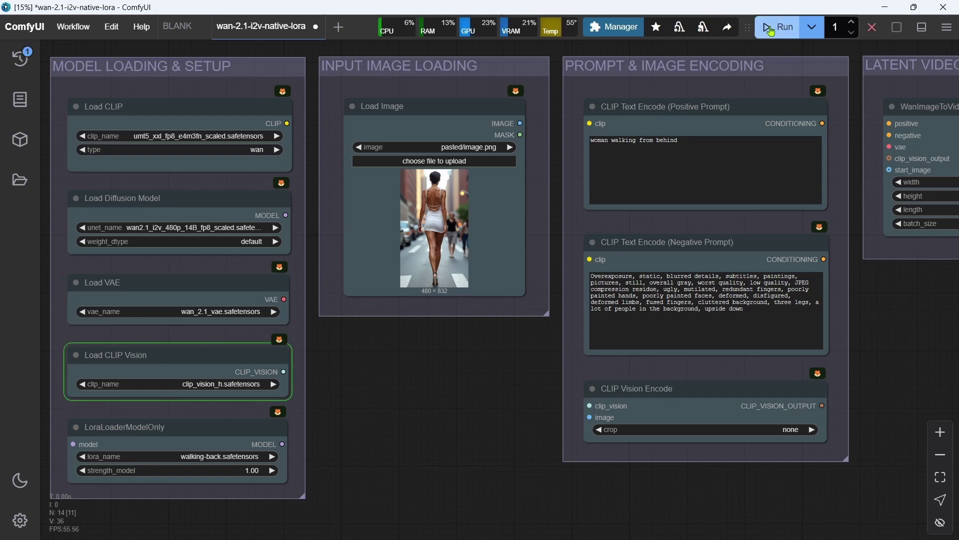
scroll(898, 330, "down", 2)
left_click_drag(898, 330, 600, 311)
scroll(669, 303, "up", 1)
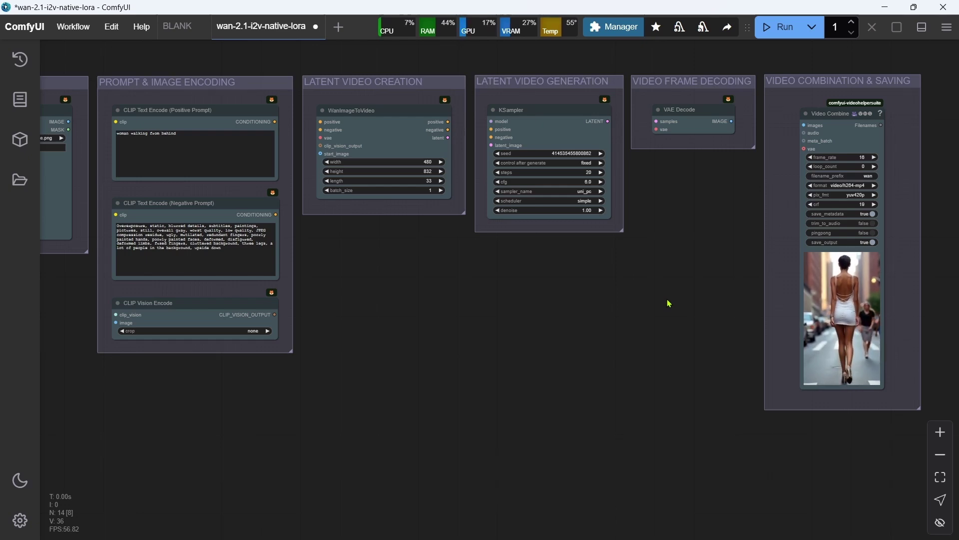
scroll(669, 303, "up", 2)
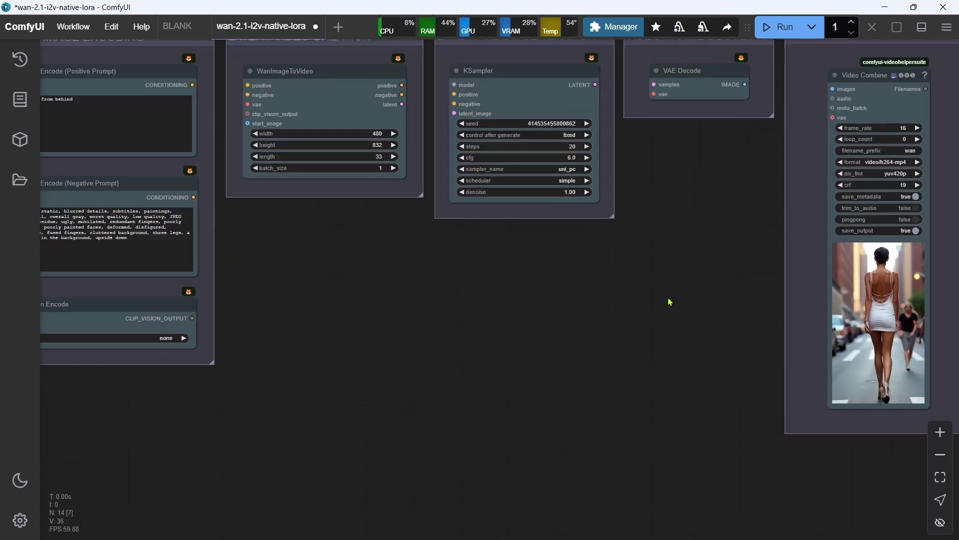
scroll(670, 302, "up", 3)
left_click_drag(717, 267, 321, 279)
scroll(737, 351, "up", 3)
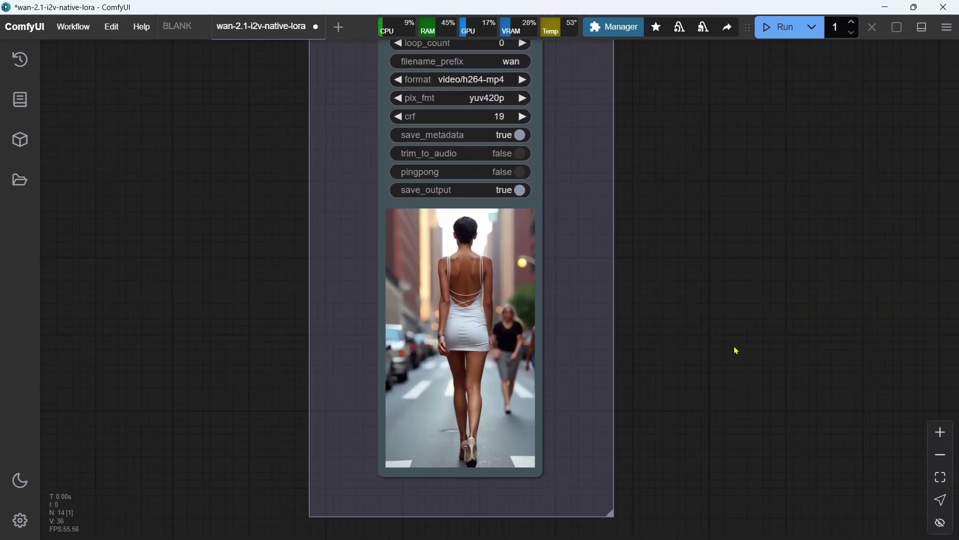
left_click_drag(691, 325, 777, 273)
scroll(705, 284, "up", 5)
scroll(763, 280, "up", 1)
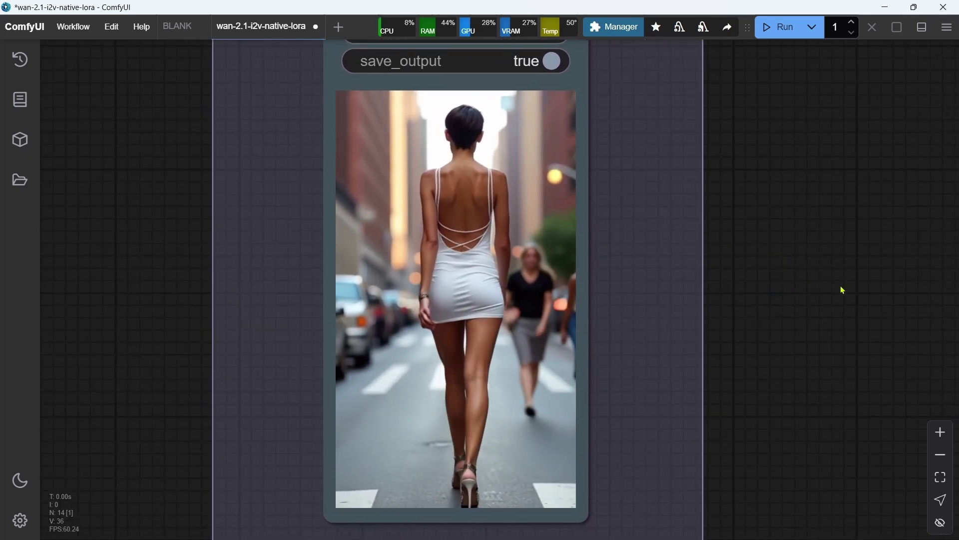